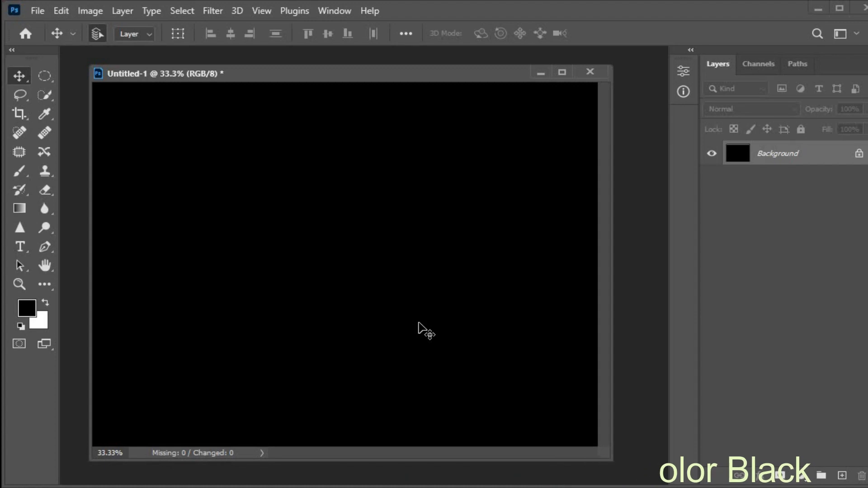
# Step: Draw a thin vertical rectangle about 13 by 420 px in the canvas's upper-right area and fill it with white
pyautogui.click(43, 287)
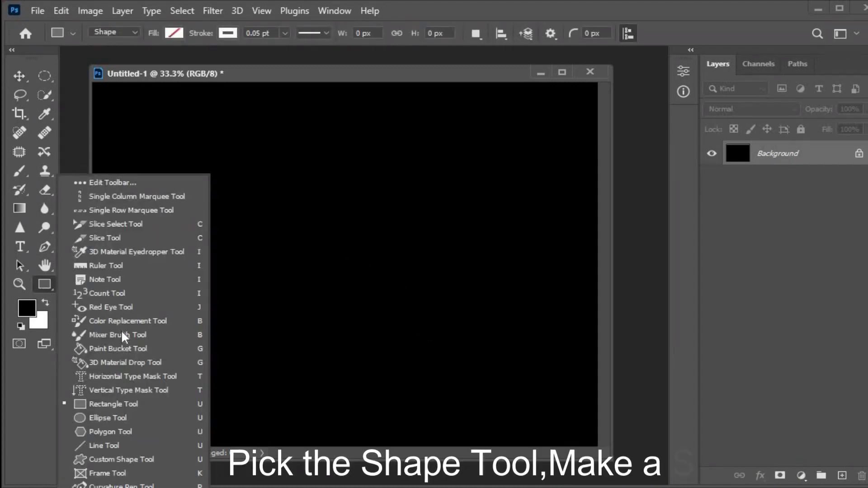
pyautogui.click(132, 405)
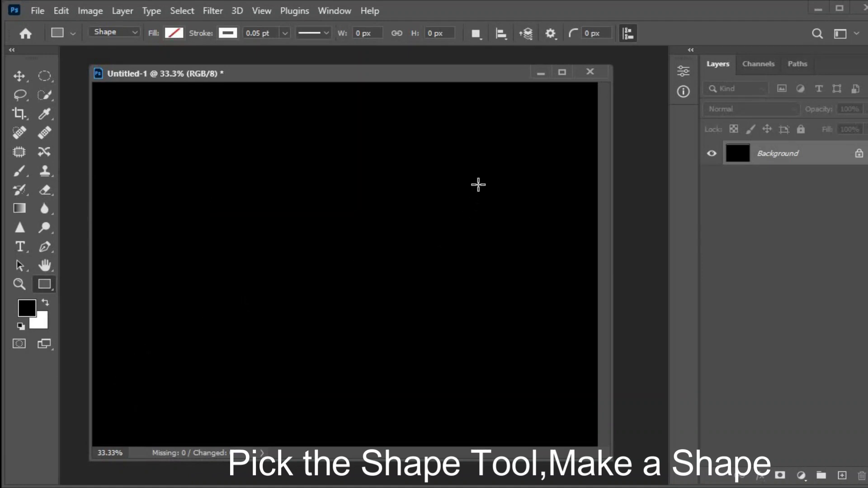
pyautogui.moveTo(469, 179); pyautogui.dragTo(467, 257)
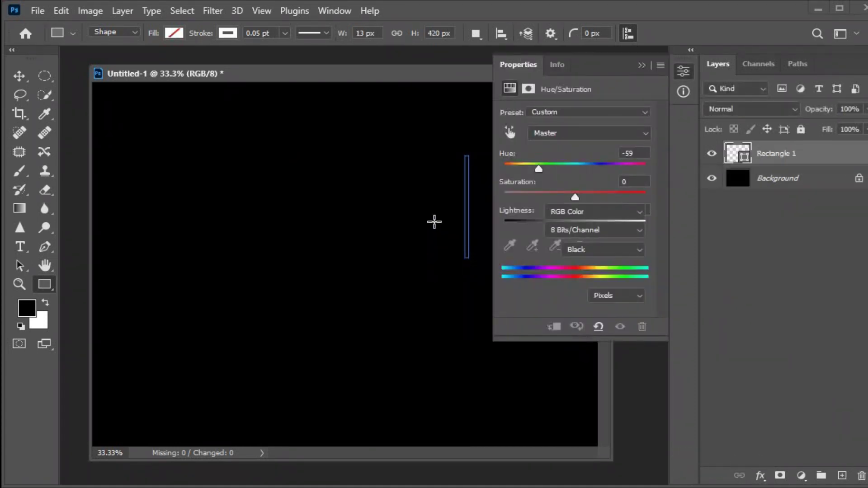
pyautogui.click(642, 67)
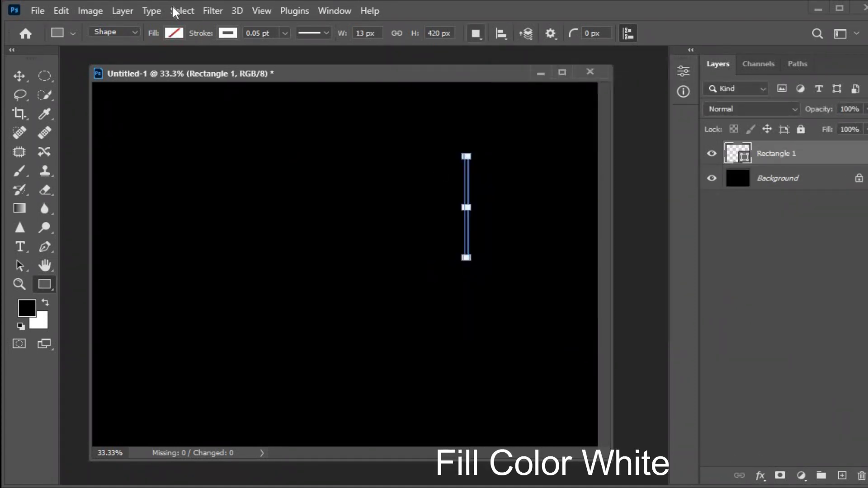
pyautogui.click(174, 34)
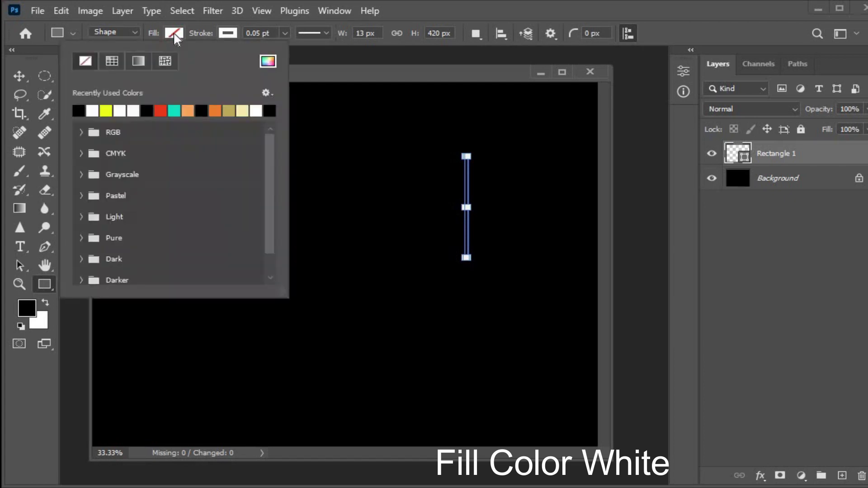
pyautogui.click(93, 110)
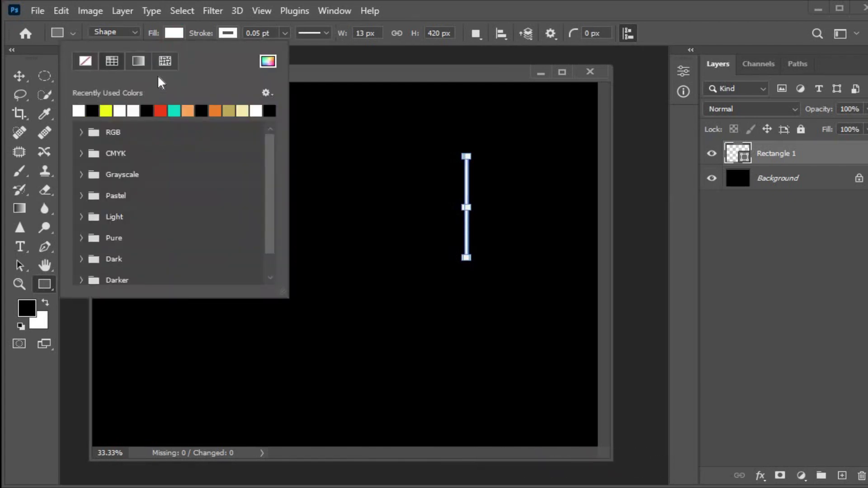
# Step: Rasterize the white rectangle and apply a Gaussian Blur with a 2.0-pixel radius
pyautogui.click(216, 8)
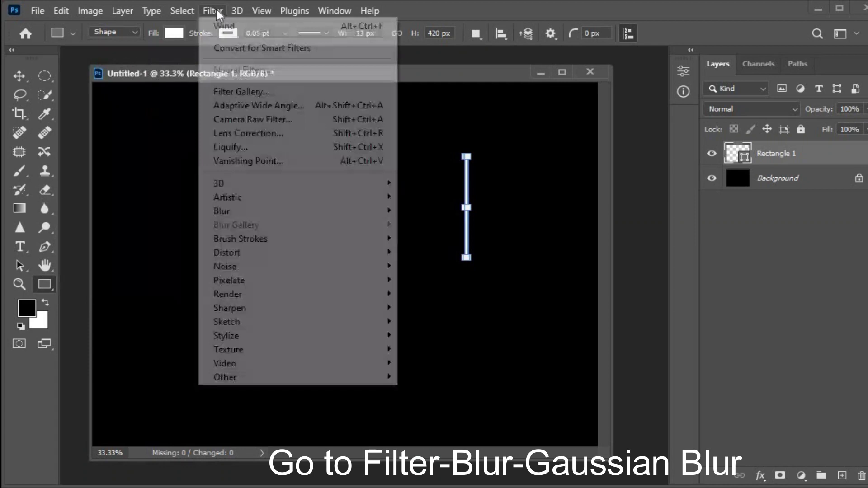
pyautogui.moveTo(234, 233)
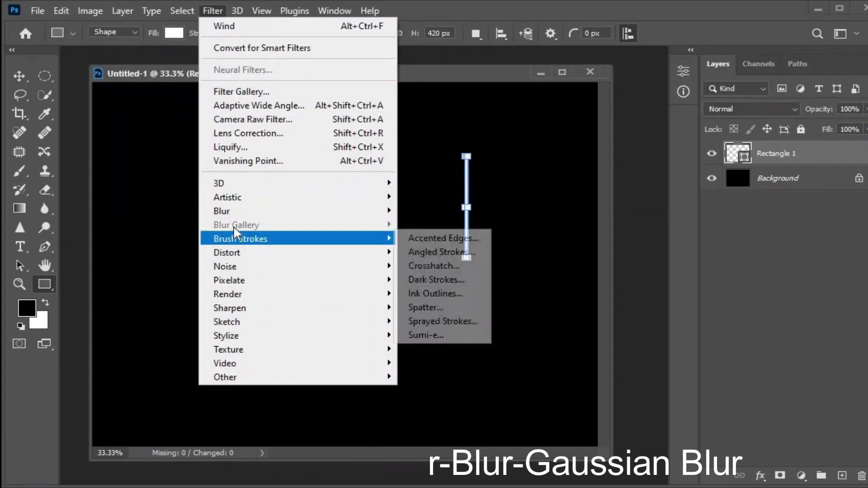
pyautogui.moveTo(344, 216)
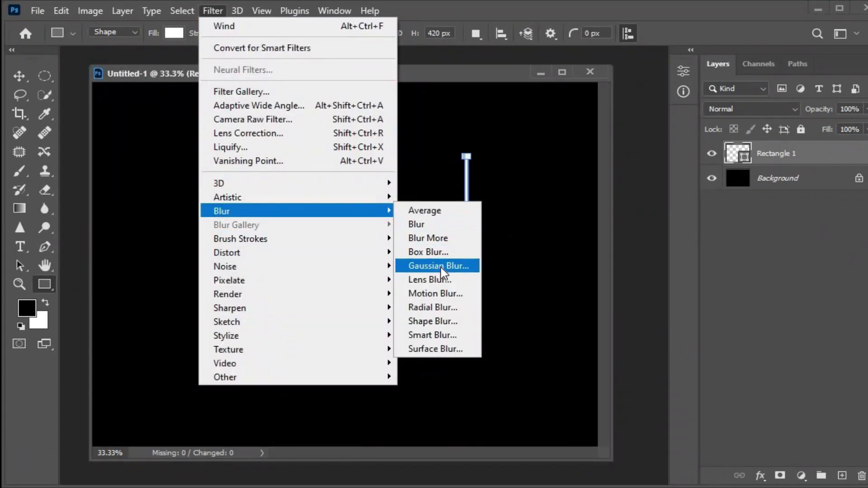
pyautogui.click(469, 270)
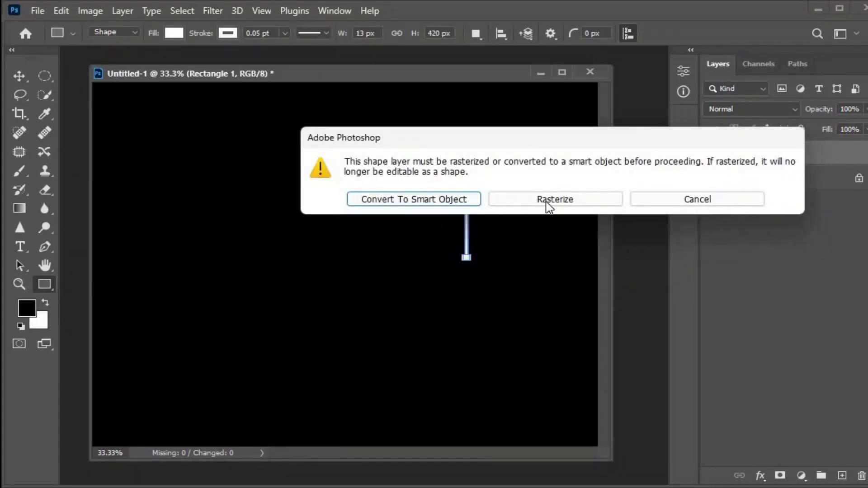
pyautogui.click(555, 199)
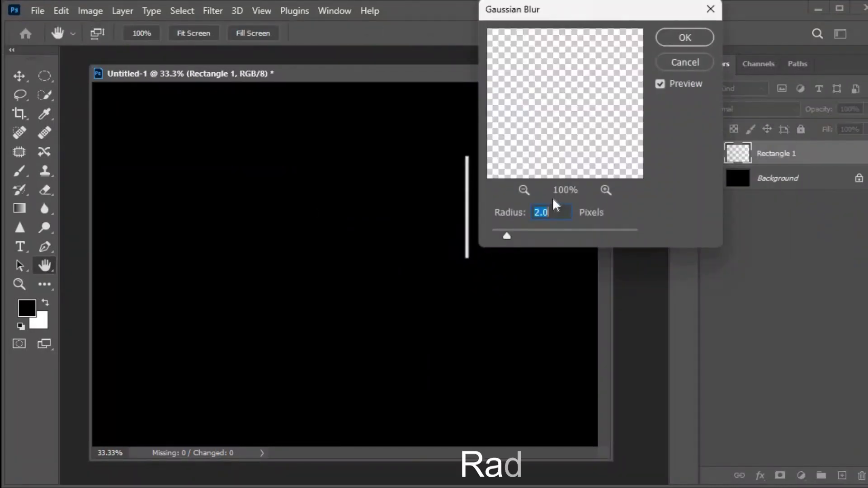
pyautogui.click(687, 36)
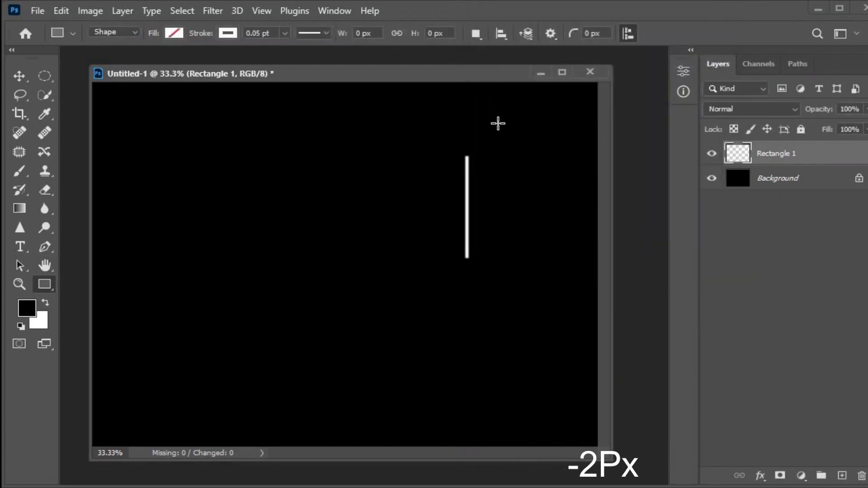
# Step: Apply the Wind filter to the blurred bar with the Wind method and the direction From the Right
pyautogui.click(215, 11)
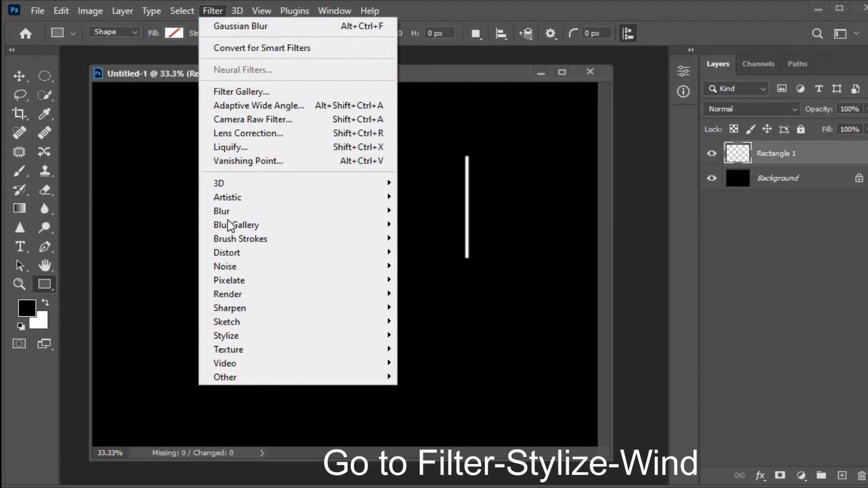
pyautogui.moveTo(281, 337)
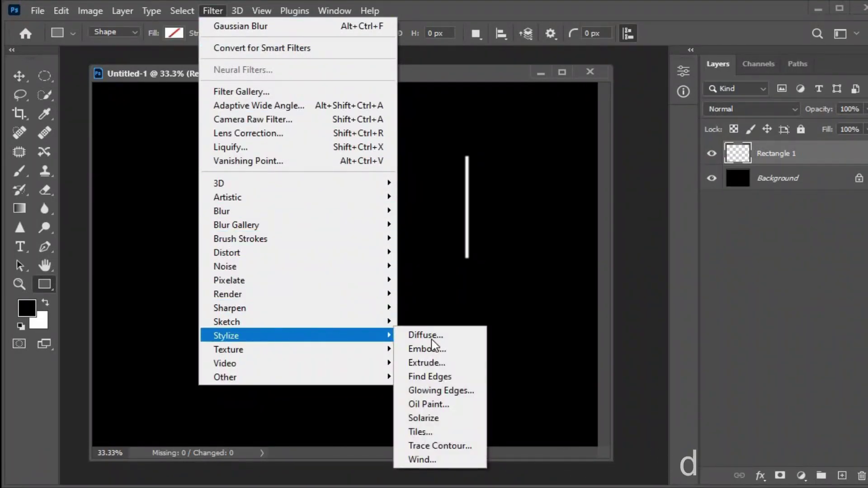
pyautogui.click(465, 460)
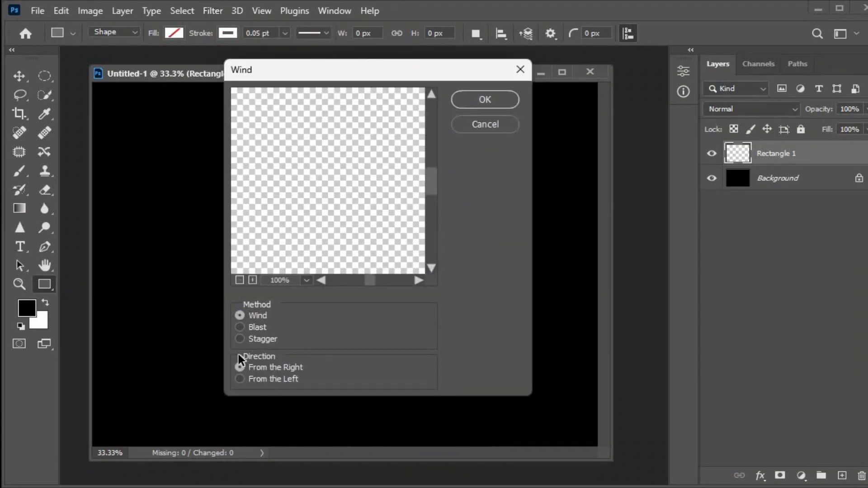
pyautogui.click(498, 97)
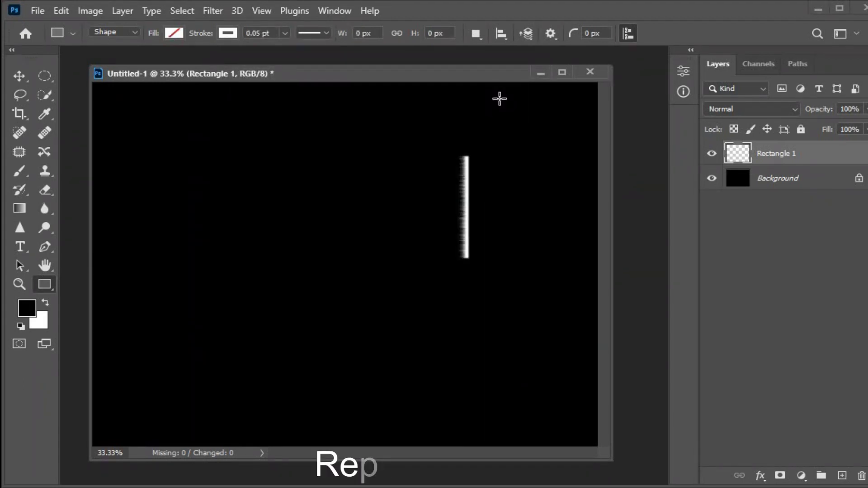
# Step: Apply the same Wind filter from the right two more times to lengthen the streaks
pyautogui.click(212, 10)
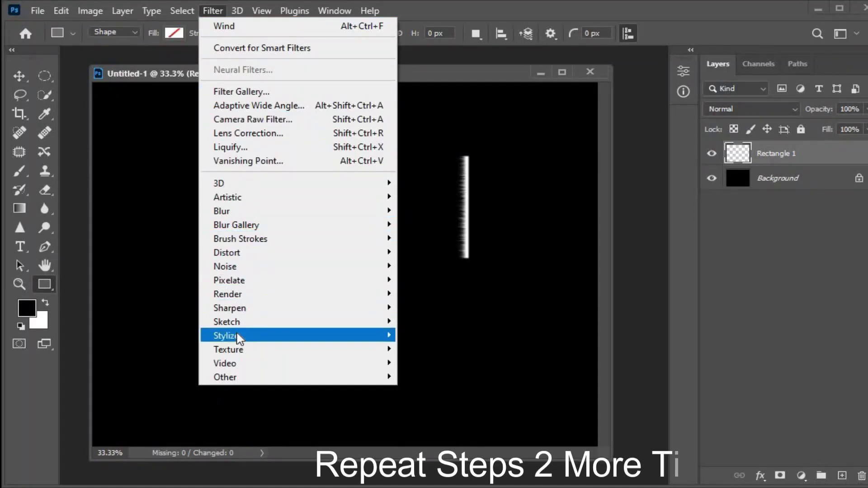
pyautogui.moveTo(349, 340)
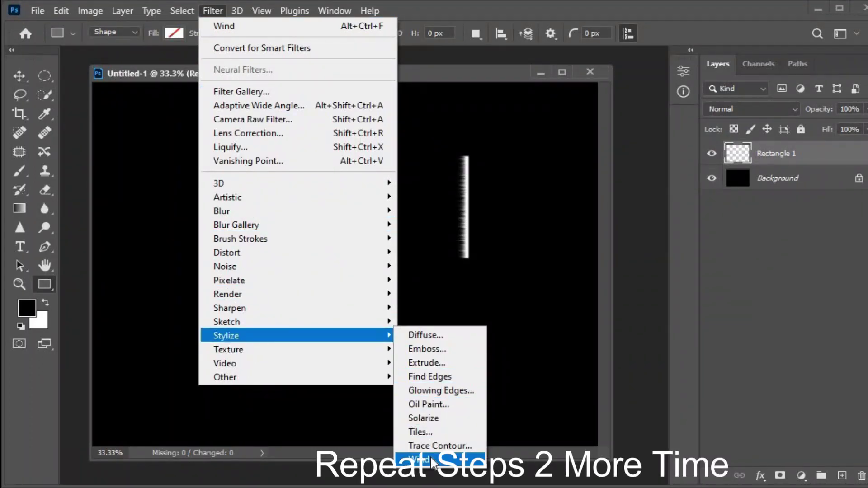
pyautogui.click(450, 460)
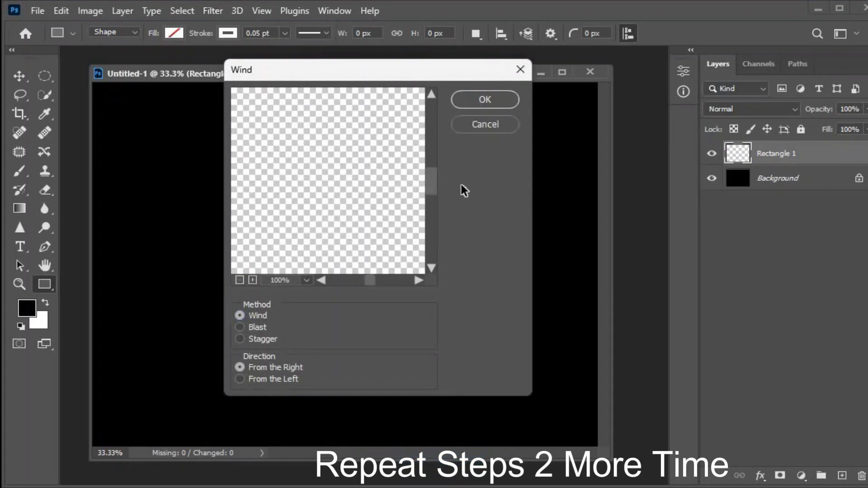
pyautogui.click(486, 101)
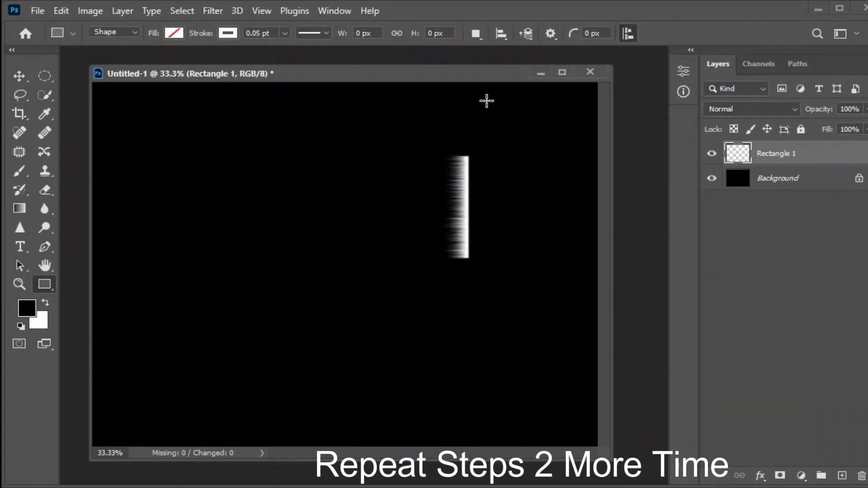
pyautogui.click(221, 12)
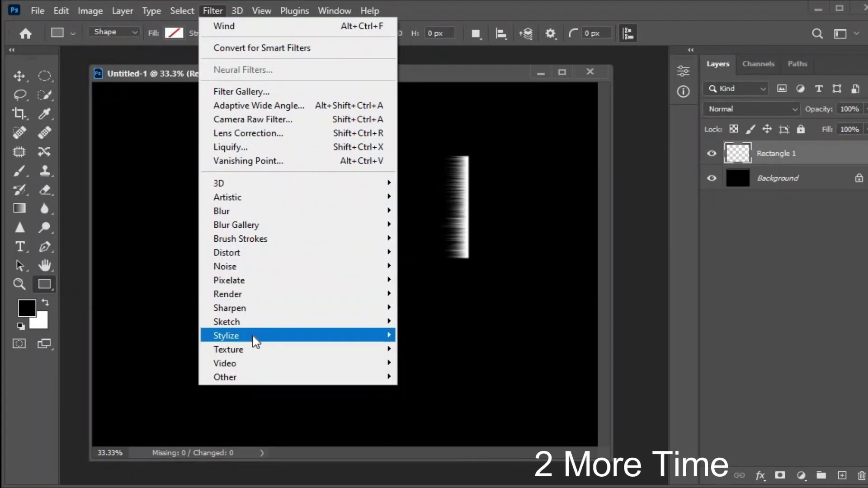
pyautogui.moveTo(260, 337)
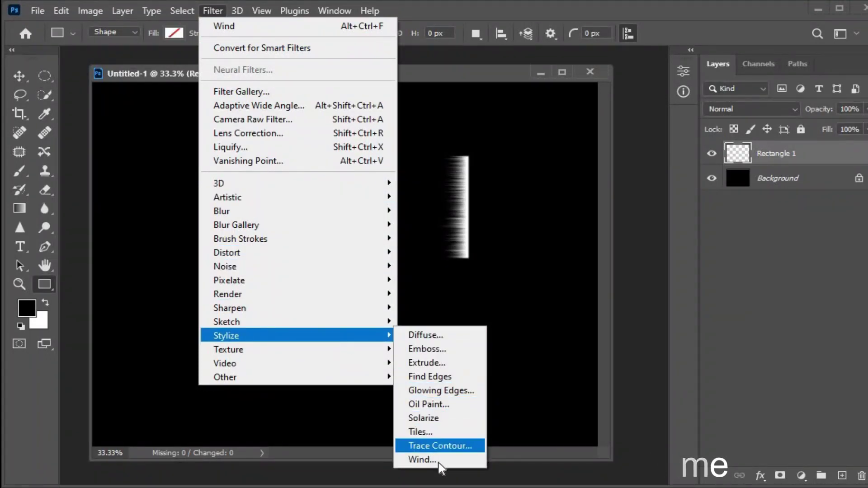
pyautogui.click(467, 459)
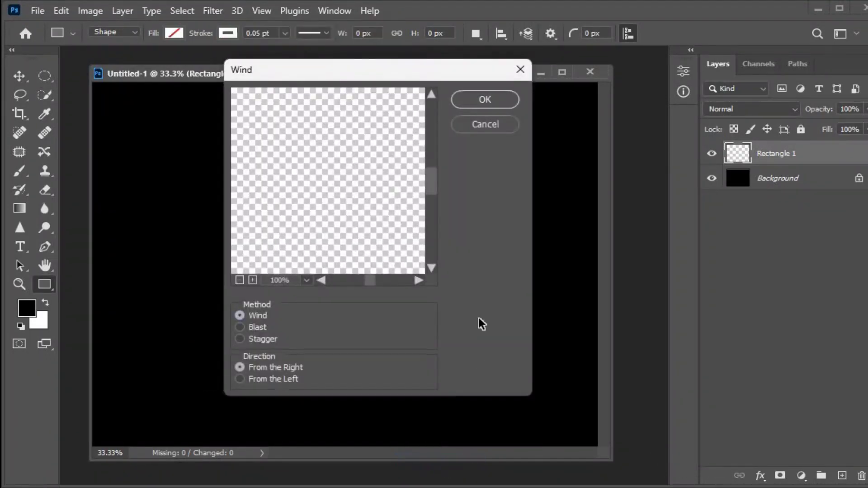
pyautogui.click(496, 100)
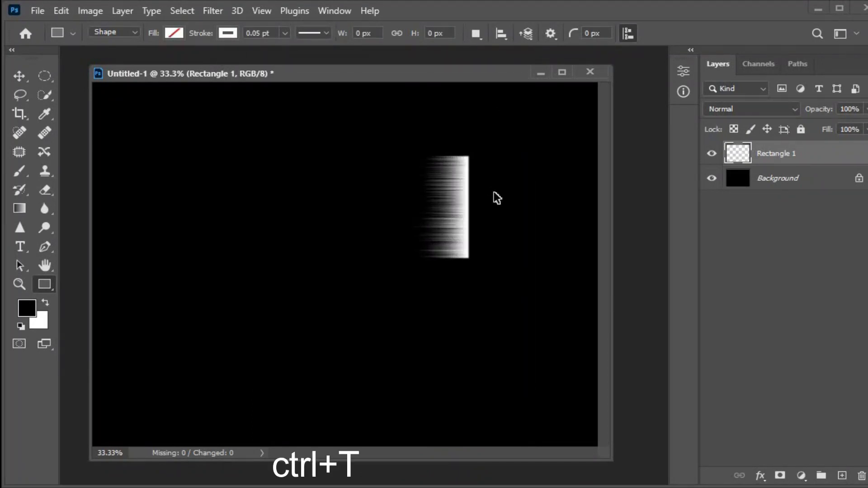
# Step: Warp the streaked bar into a petal with a rounded bright tip on the right and a long tapered left end
pyautogui.hotkey('ctrl', 't')
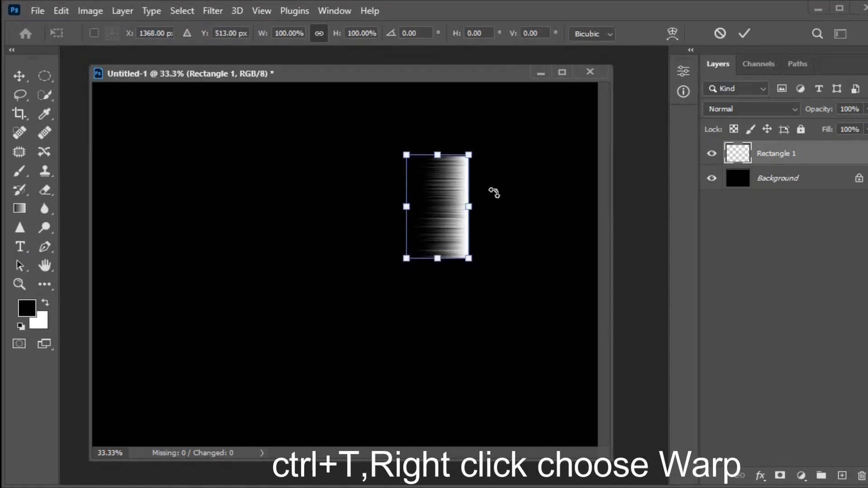
pyautogui.rightClick(452, 192)
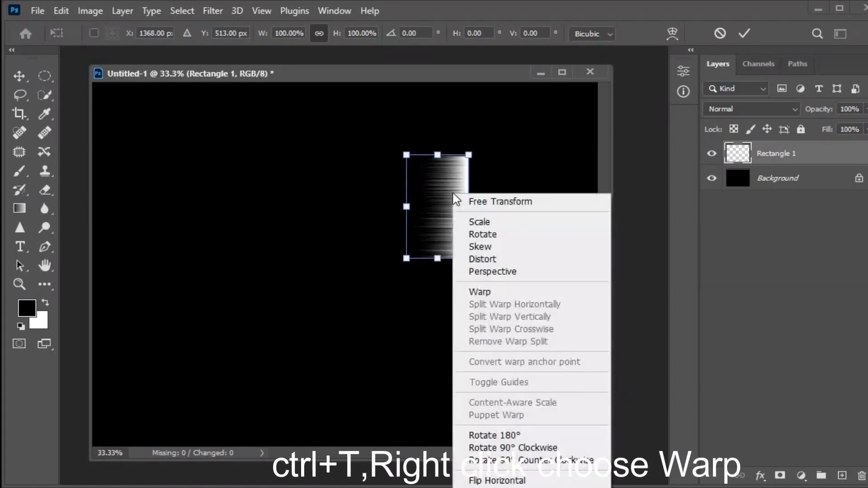
pyautogui.click(514, 292)
pyautogui.moveTo(469, 155); pyautogui.dragTo(534, 178)
pyautogui.moveTo(469, 259); pyautogui.dragTo(531, 241)
pyautogui.moveTo(469, 189); pyautogui.dragTo(565, 208)
pyautogui.moveTo(469, 224); pyautogui.dragTo(564, 217)
pyautogui.moveTo(428, 155); pyautogui.dragTo(449, 154)
pyautogui.moveTo(407, 155); pyautogui.dragTo(280, 179)
pyautogui.moveTo(407, 259); pyautogui.dragTo(273, 222)
pyautogui.moveTo(407, 190); pyautogui.dragTo(216, 192)
pyautogui.moveTo(407, 225); pyautogui.dragTo(215, 194)
pyautogui.moveTo(534, 178); pyautogui.dragTo(531, 184)
pyautogui.moveTo(530, 241); pyautogui.dragTo(496, 234)
pyautogui.click(744, 34)
# Step: Scale the petal to about 63%, rotate it about -21° and move it slightly upward
pyautogui.hotkey('ctrl', 't')
pyautogui.moveTo(509, 171); pyautogui.dragTo(497, 126)
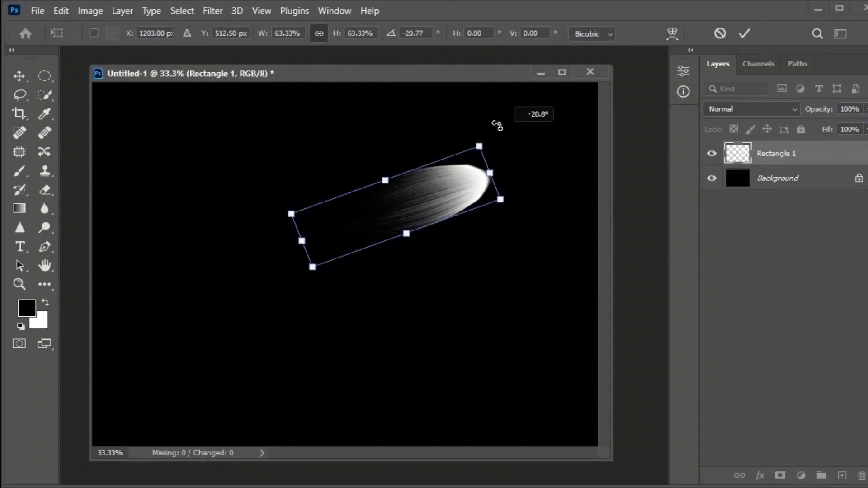
pyautogui.moveTo(473, 184); pyautogui.dragTo(471, 159)
pyautogui.press('Return')
# Step: Duplicate the petal four times, stacking the copies below the original
pyautogui.press('v')
pyautogui.moveTo(438, 192); pyautogui.dragTo(451, 254)
pyautogui.moveTo(453, 259); pyautogui.dragTo(459, 292)
# Step: Rotate the topmost petal copy counterclockwise and place it at the flower's upper left with its tip outward
pyautogui.hotkey('ctrl', 't')
pyautogui.moveTo(522, 234); pyautogui.dragTo(303, 199)
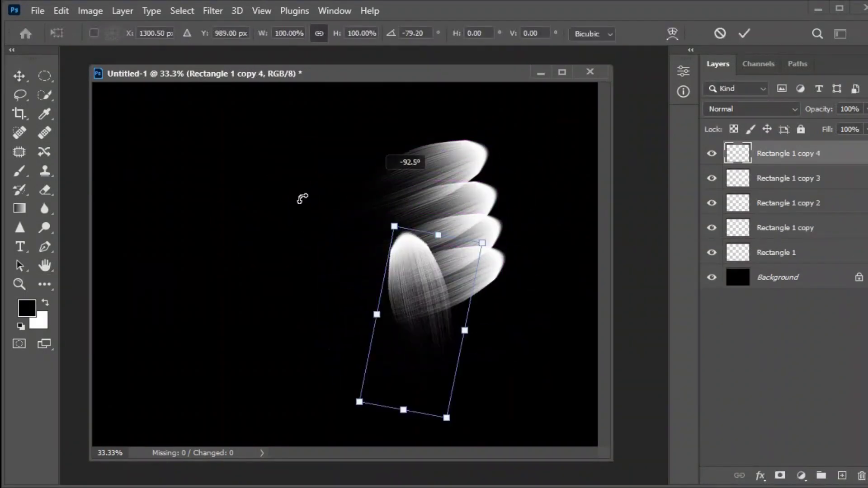
pyautogui.moveTo(394, 281); pyautogui.dragTo(294, 135)
pyautogui.press('Return')
# Step: Rotate the first petal copy about 153° and place it at the flower's lower left with its tip outward
pyautogui.click(480, 200)
pyautogui.hotkey('ctrl', 't')
pyautogui.moveTo(508, 203); pyautogui.dragTo(360, 375)
pyautogui.moveTo(392, 255); pyautogui.dragTo(327, 282)
pyautogui.moveTo(324, 364); pyautogui.dragTo(281, 348)
pyautogui.moveTo(339, 267); pyautogui.dragTo(324, 262)
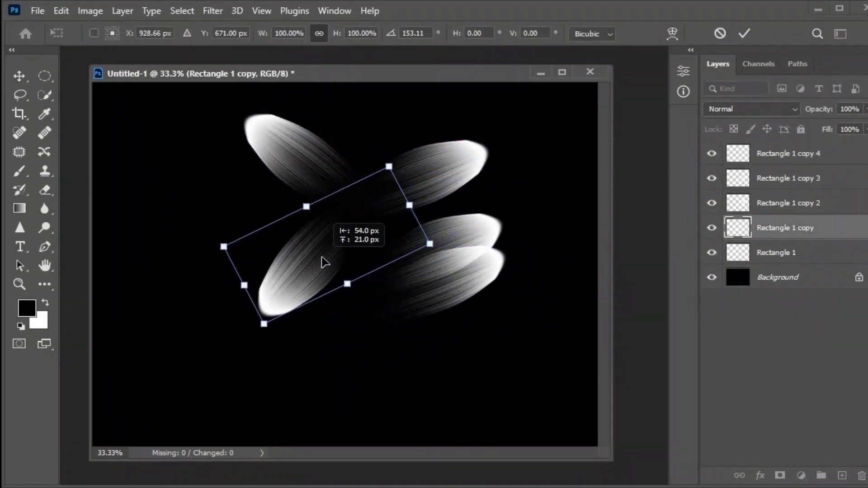
pyautogui.press('Return')
# Step: Rotate the second petal copy clockwise and place it at the flower's lower right with its tip outward
pyautogui.click(479, 225)
pyautogui.hotkey('ctrl', 't')
pyautogui.moveTo(514, 217); pyautogui.dragTo(495, 324)
pyautogui.moveTo(408, 275); pyautogui.dragTo(426, 266)
pyautogui.press('Return')
# Step: Rotate the third petal copy so its tip points downward and place it between the two lower petals
pyautogui.click(515, 269)
pyautogui.click(434, 302)
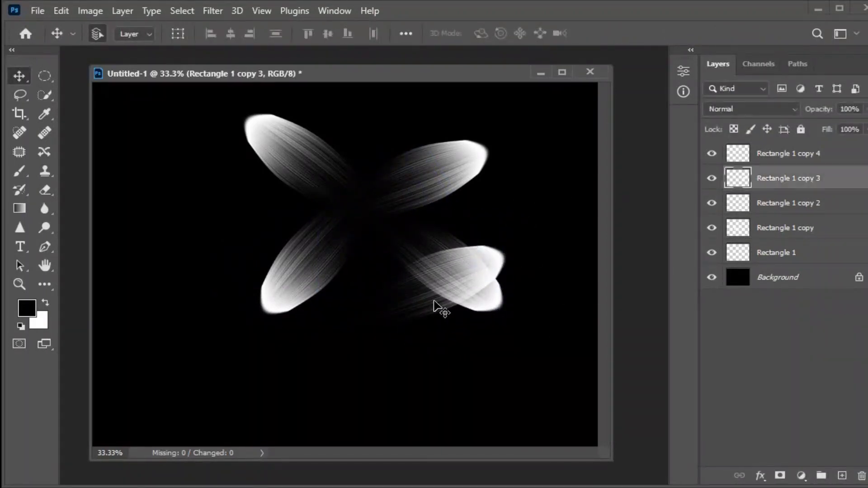
pyautogui.hotkey('ctrl', 't')
pyautogui.moveTo(513, 242); pyautogui.dragTo(402, 395)
pyautogui.moveTo(410, 324); pyautogui.dragTo(367, 327)
pyautogui.click(743, 35)
# Step: Adjust the petals' positions and angles into an evenly spread five-petal flower, rotating the bottom petal about -20°
pyautogui.moveTo(446, 174); pyautogui.dragTo(467, 168)
pyautogui.click(316, 170)
pyautogui.keyDown('shift'); pyautogui.click(303, 262); pyautogui.keyUp('shift')
pyautogui.keyDown('shift'); pyautogui.click(457, 167); pyautogui.keyUp('shift')
pyautogui.moveTo(293, 150); pyautogui.dragTo(292, 151)
pyautogui.click(289, 152)
pyautogui.moveTo(406, 397); pyautogui.dragTo(446, 385)
pyautogui.moveTo(371, 308)
pyautogui.mouseDown()
pyautogui.moveTo(388, 314)
pyautogui.moveTo(385, 307)
pyautogui.mouseUp()
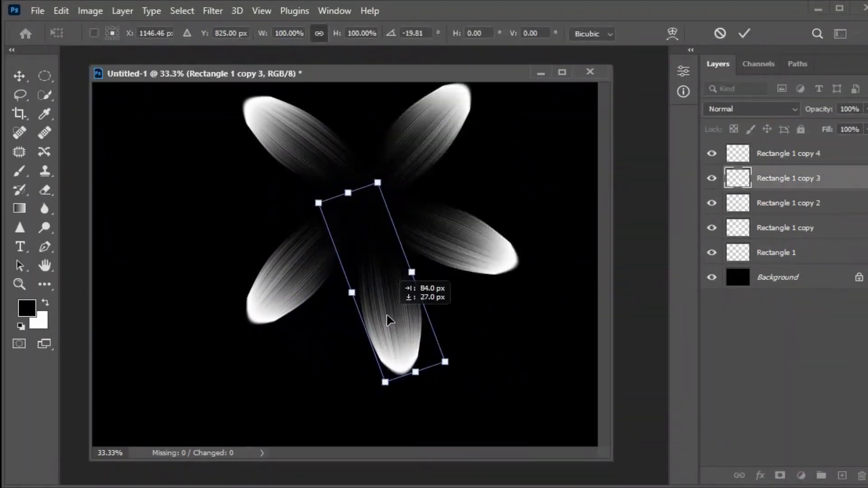
pyautogui.press('Return')
# Step: Merge the five petal layers, from Rectangle 1 to Rectangle 1 copy 4, into one layer
pyautogui.click(808, 154)
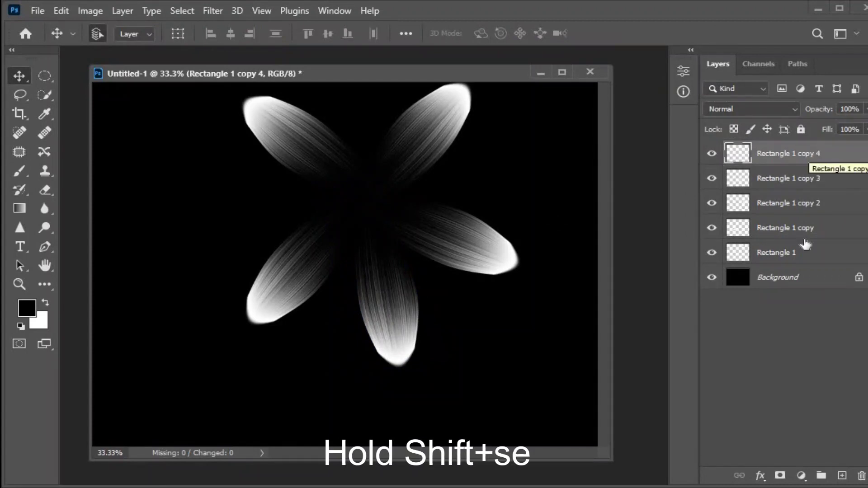
pyautogui.keyDown('shift'); pyautogui.click(805, 249); pyautogui.keyUp('shift')
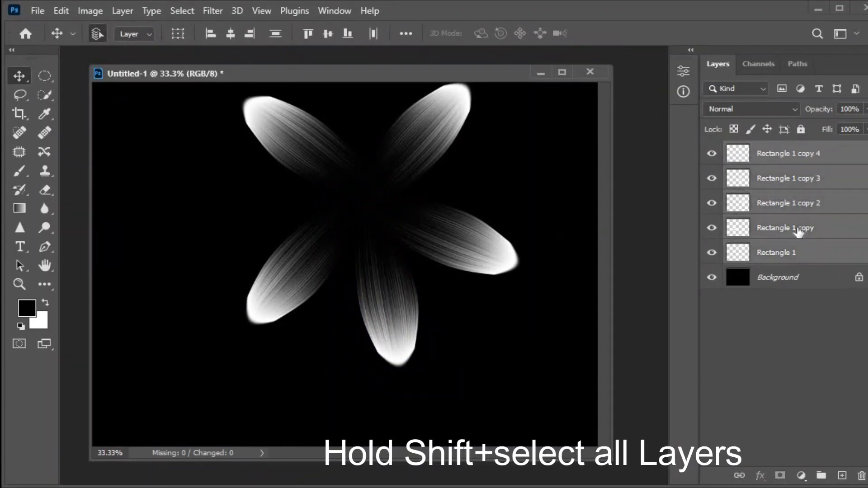
pyautogui.rightClick(797, 195)
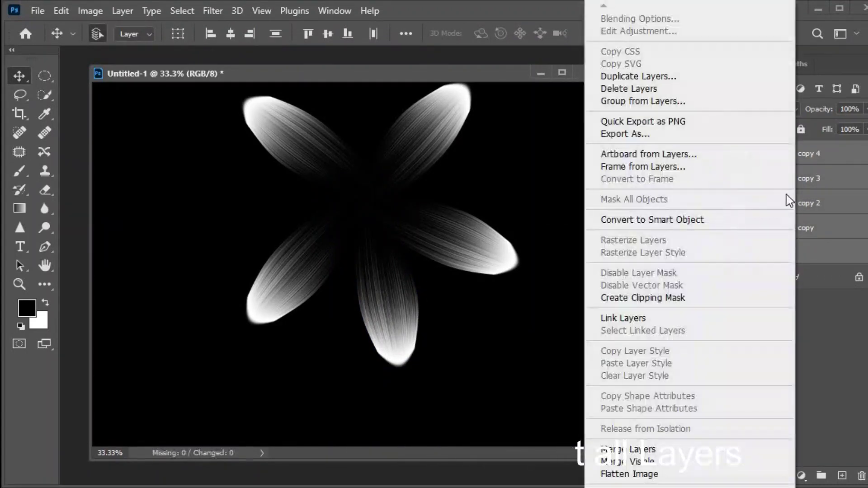
pyautogui.click(655, 450)
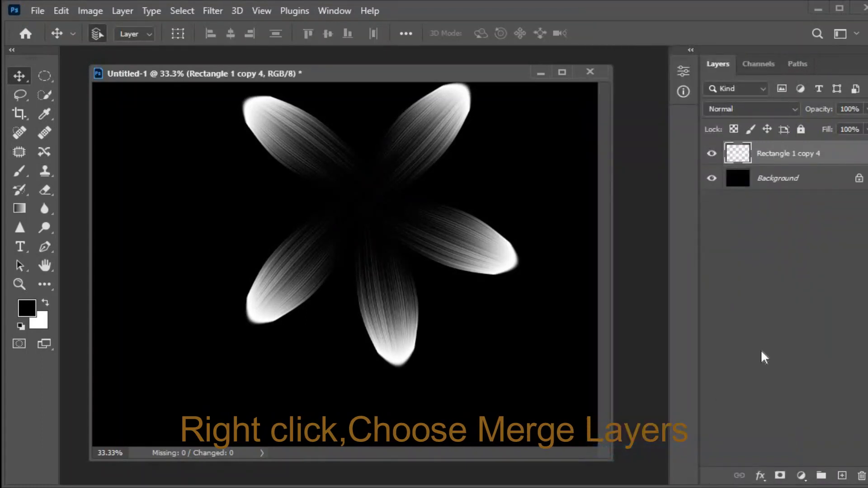
# Step: Create a new layer above the merged petals and clip it to the petal layer
pyautogui.click(841, 476)
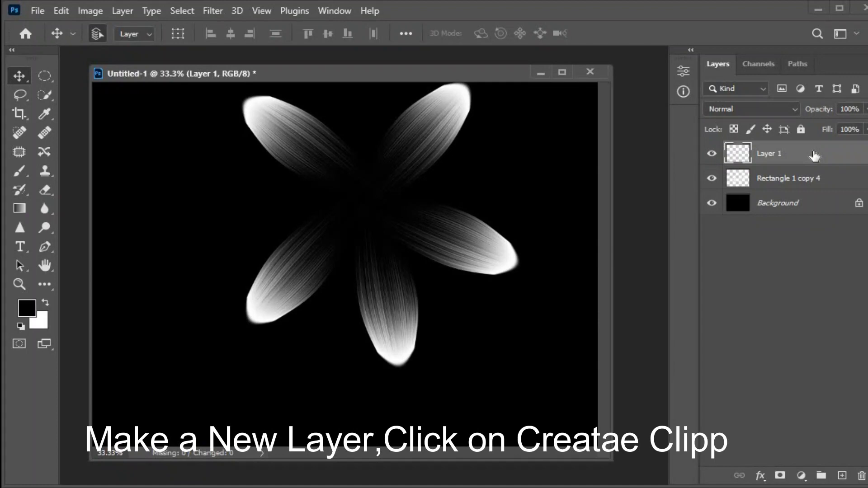
pyautogui.rightClick(816, 157)
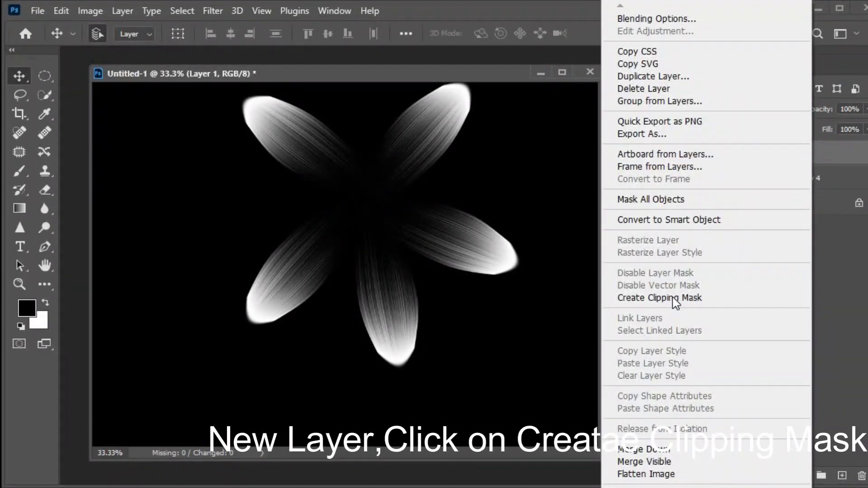
pyautogui.click(699, 298)
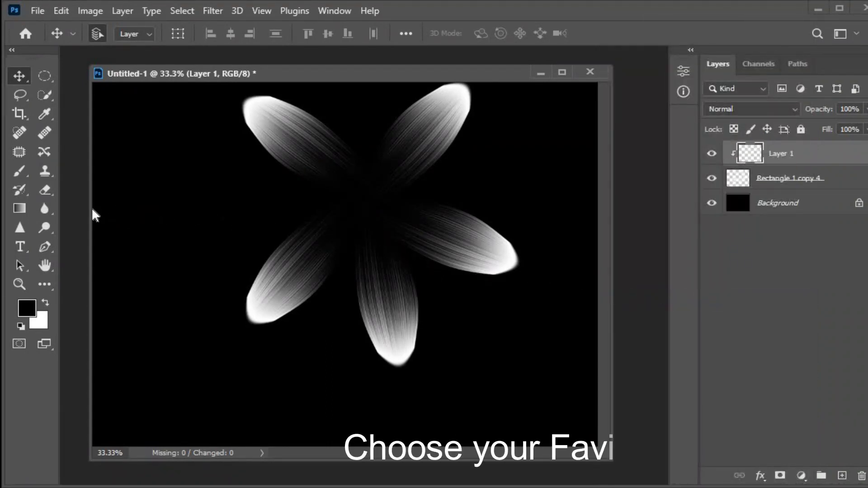
# Step: Set the foreground colour to bright yellow, #e8f606
pyautogui.click(26, 309)
pyautogui.moveTo(691, 383); pyautogui.dragTo(699, 233)
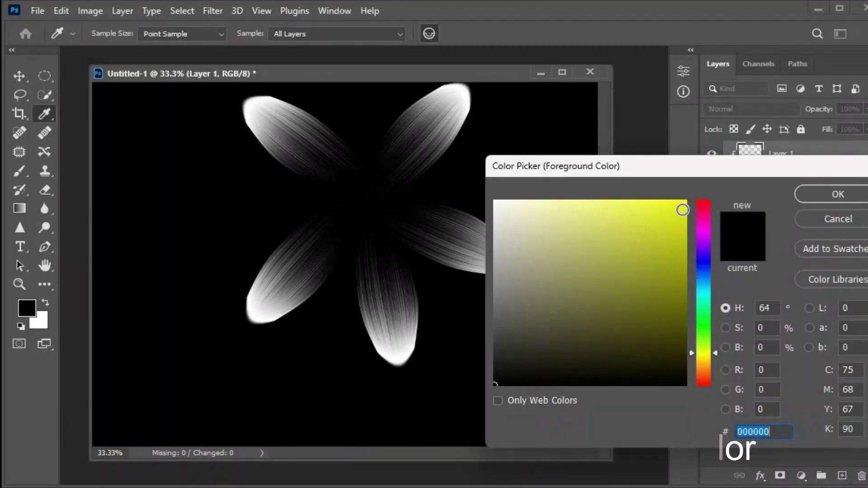
pyautogui.click(682, 206)
pyautogui.click(824, 195)
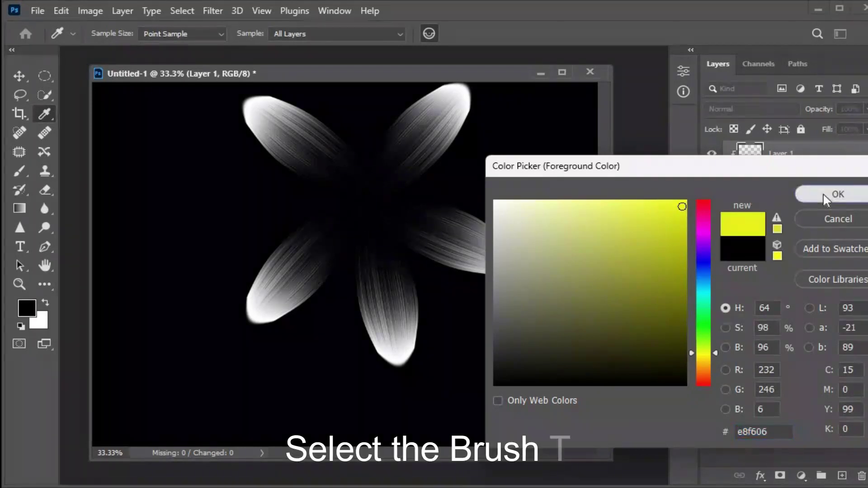
# Step: Brush the yellow over all five petals on the clipped layer
pyautogui.click(17, 170)
pyautogui.moveTo(411, 151); pyautogui.dragTo(440, 126)
pyautogui.moveTo(429, 229); pyautogui.dragTo(435, 234)
pyautogui.keyDown('alt'); pyautogui.rightClick(425, 229); pyautogui.keyUp('alt')
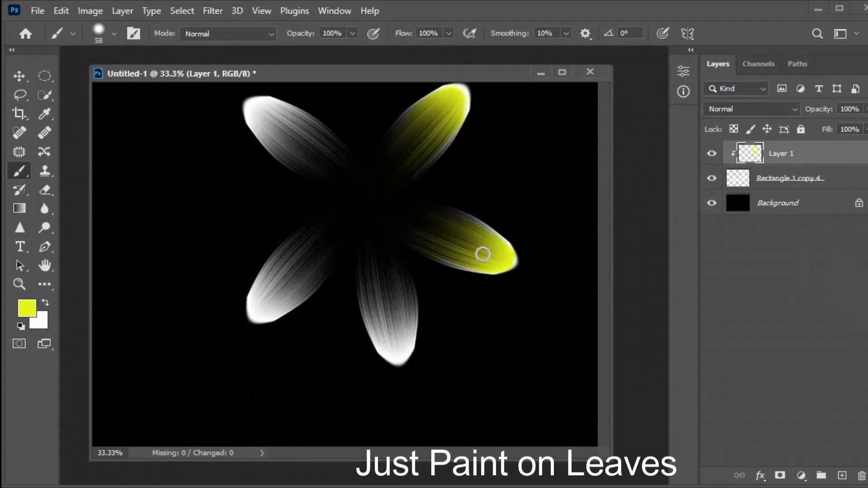
pyautogui.moveTo(368, 285); pyautogui.dragTo(410, 309)
pyautogui.moveTo(382, 257)
pyautogui.mouseDown()
pyautogui.moveTo(345, 205)
pyautogui.moveTo(258, 307)
pyautogui.moveTo(341, 214)
pyautogui.moveTo(319, 269)
pyautogui.moveTo(259, 309)
pyautogui.mouseUp()
pyautogui.moveTo(353, 159)
pyautogui.mouseDown()
pyautogui.moveTo(253, 116)
pyautogui.moveTo(264, 106)
pyautogui.mouseUp()
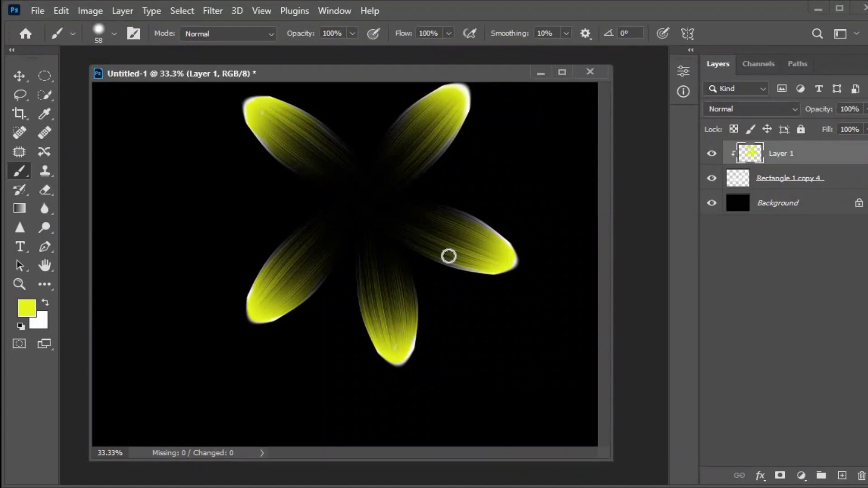
# Step: Merge the yellow paint layer with Rectangle 1 copy 4
pyautogui.keyDown('shift'); pyautogui.click(813, 181); pyautogui.keyUp('shift')
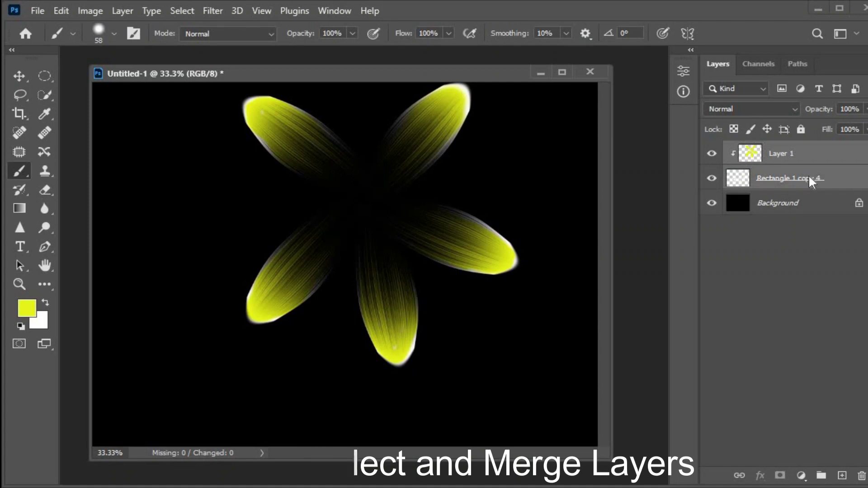
pyautogui.rightClick(809, 174)
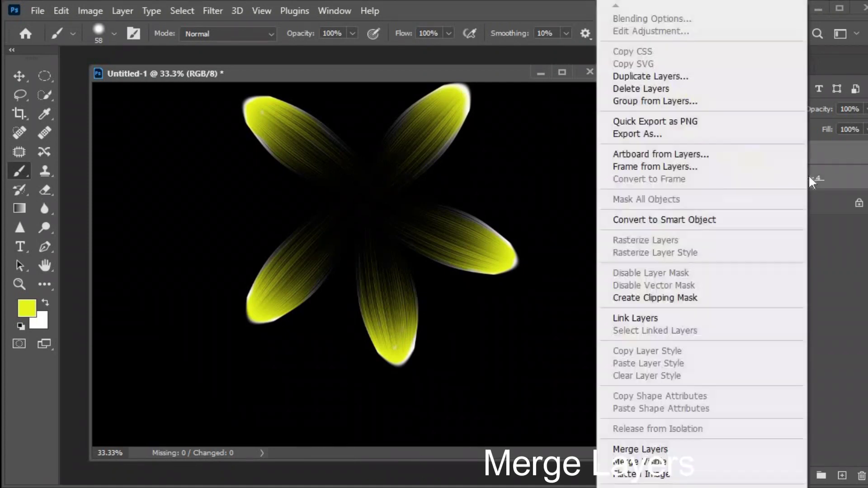
pyautogui.click(693, 447)
# Step: Scale the yellow flower to about 65% and place it in the upper middle of the canvas
pyautogui.hotkey('ctrl', 't')
pyautogui.moveTo(520, 370); pyautogui.dragTo(491, 340)
pyautogui.moveTo(489, 319); pyautogui.dragTo(452, 347)
pyautogui.moveTo(355, 260); pyautogui.dragTo(337, 224)
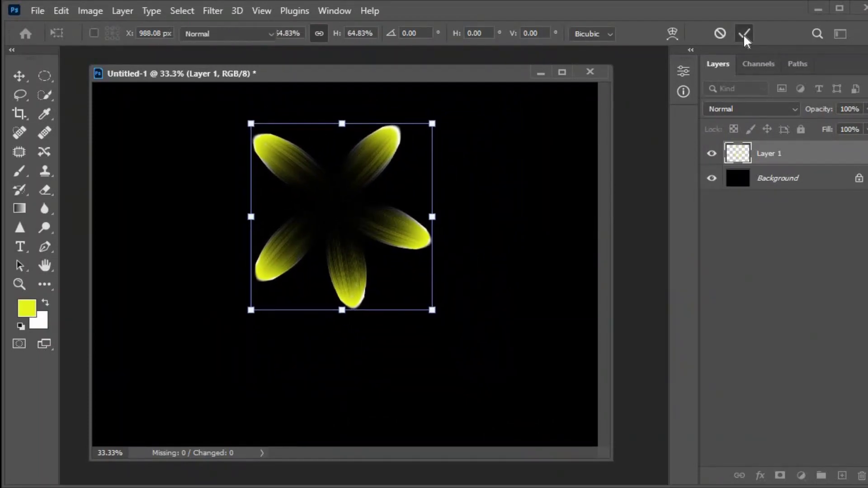
pyautogui.click(744, 35)
# Step: Duplicate the flower layer and lock the original Layer 1
pyautogui.hotkey('ctrl', 'j')
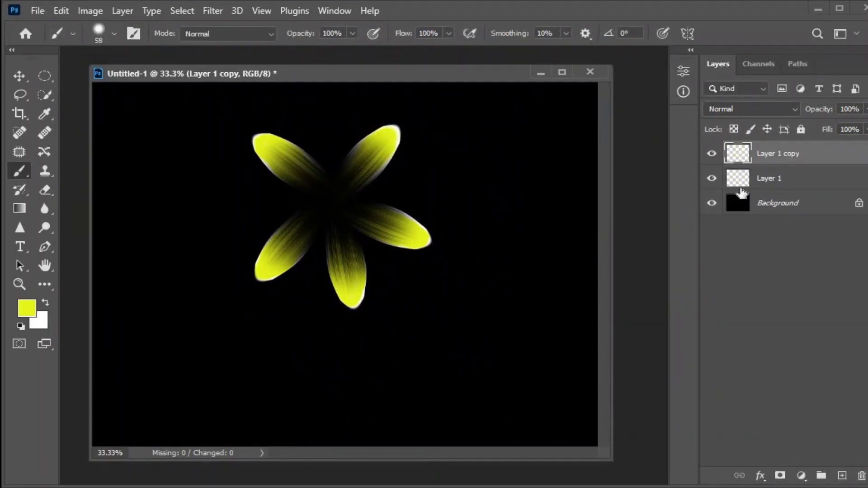
pyautogui.click(797, 180)
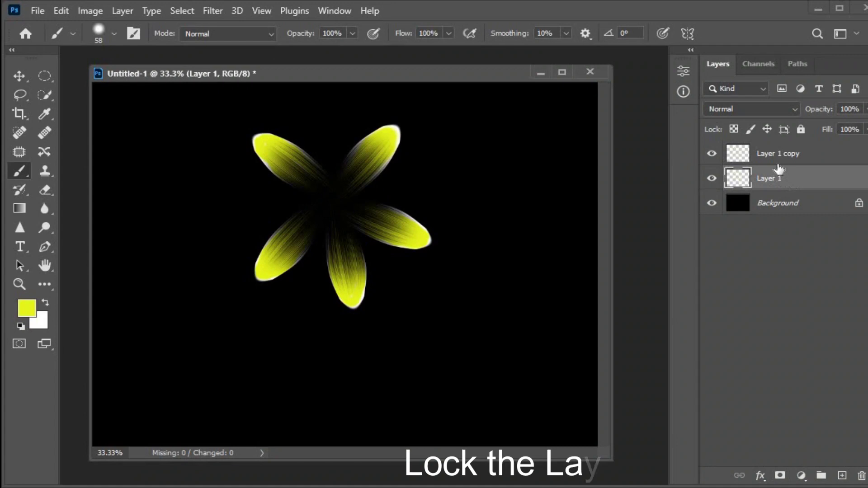
pyautogui.click(801, 130)
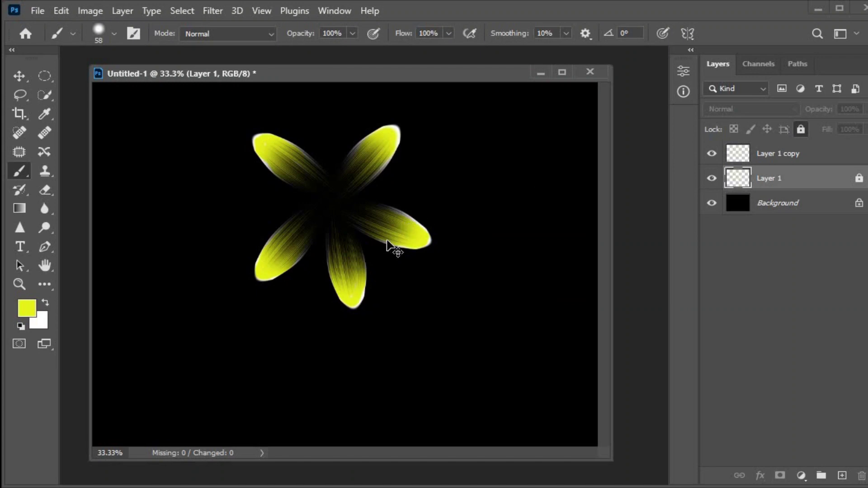
# Step: Scale Layer 1 copy to about half size and centre it inside the larger flower
pyautogui.hotkey('ctrl', 'j')
pyautogui.hotkey('ctrl', 't')
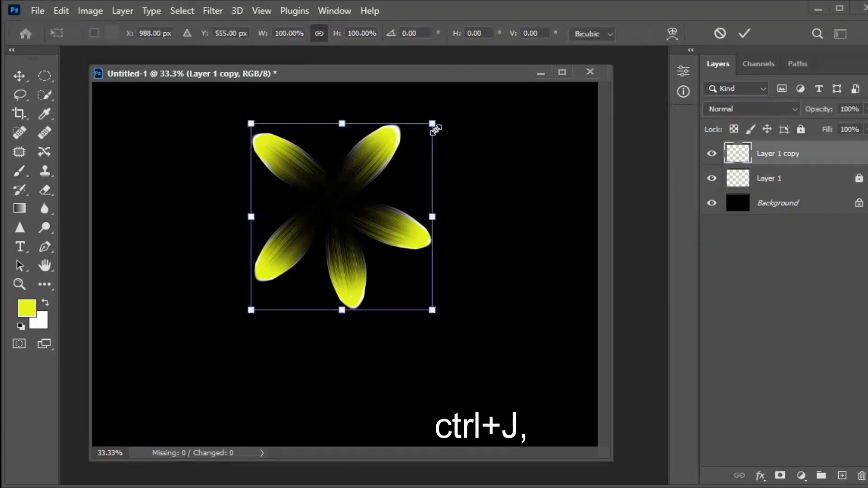
pyautogui.moveTo(430, 123); pyautogui.dragTo(377, 159)
pyautogui.moveTo(393, 278); pyautogui.dragTo(389, 278)
pyautogui.click(744, 34)
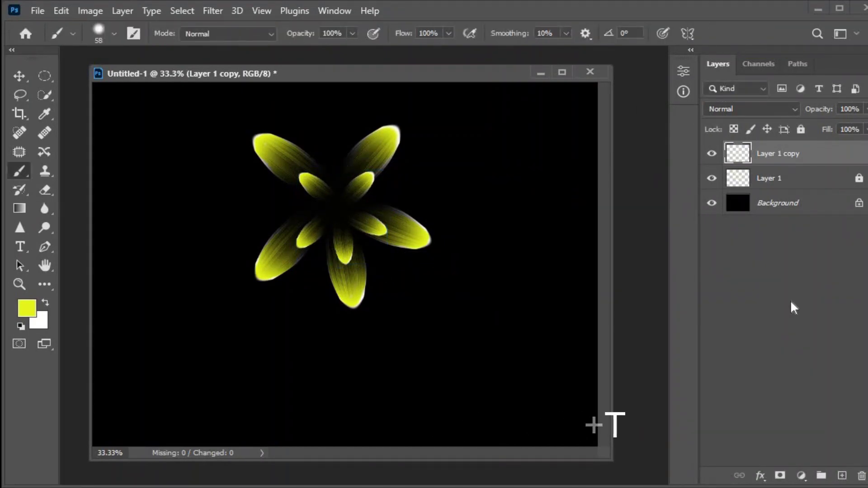
# Step: Add a Hue/Saturation adjustment clipped to Layer 1 copy and set its hue to -18
pyautogui.click(801, 476)
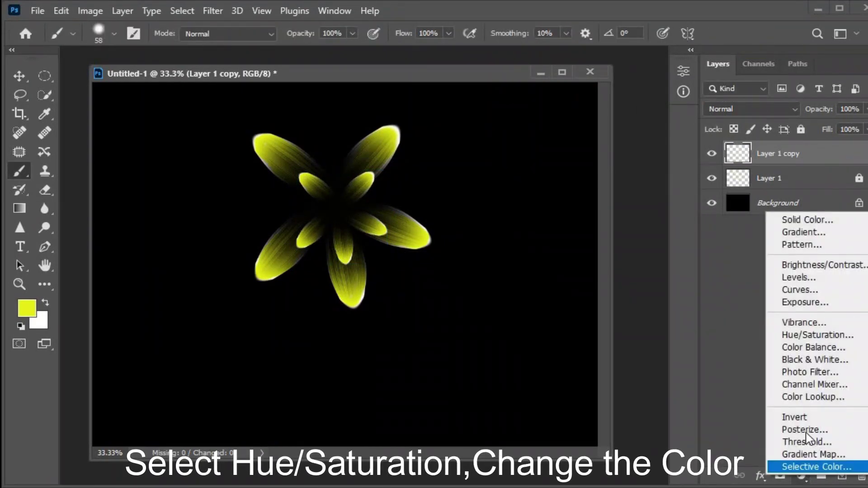
pyautogui.click(849, 337)
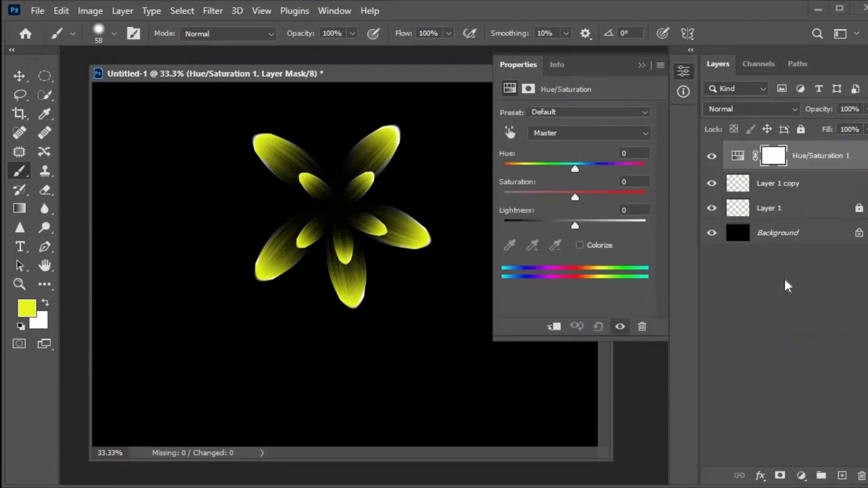
pyautogui.click(554, 327)
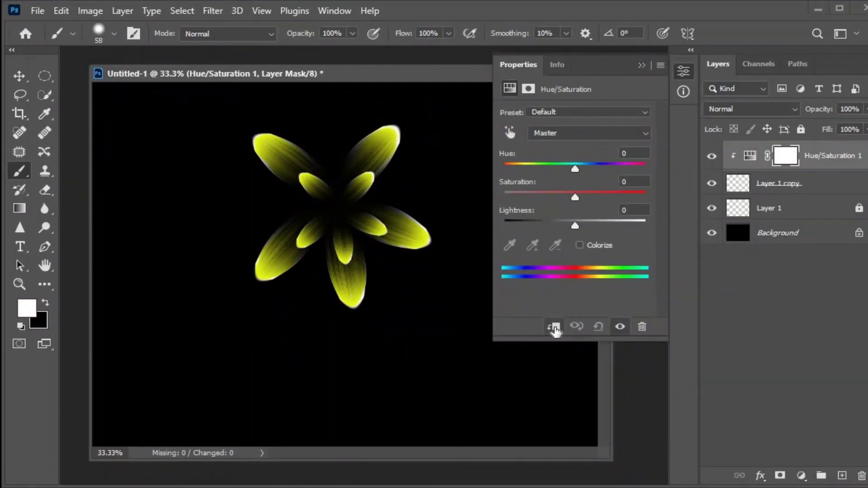
pyautogui.moveTo(573, 168)
pyautogui.mouseDown()
pyautogui.moveTo(533, 168)
pyautogui.moveTo(577, 163)
pyautogui.moveTo(563, 167)
pyautogui.mouseUp()
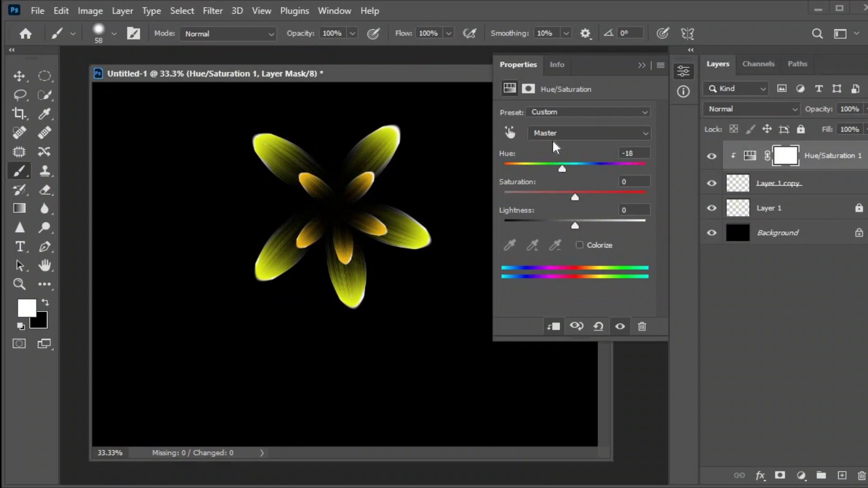
pyautogui.click(642, 65)
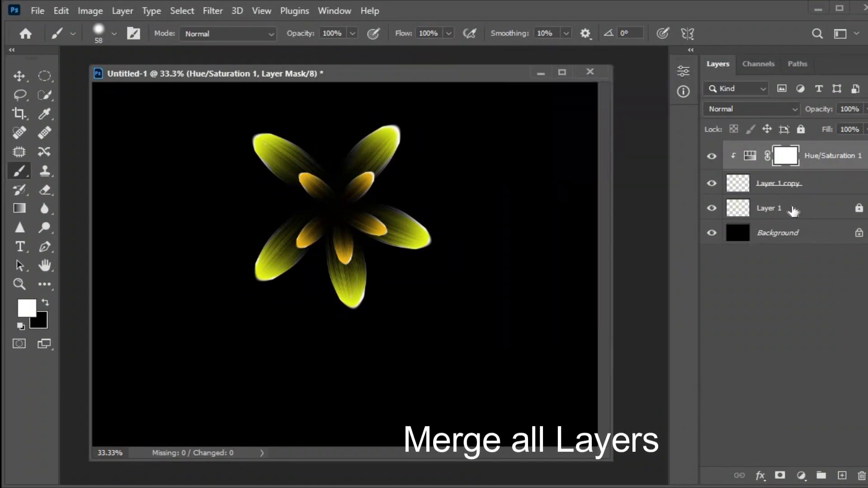
# Step: Merge Hue/Saturation 1, Layer 1 copy and Layer 1 into one layer
pyautogui.keyDown('shift'); pyautogui.click(793, 209); pyautogui.keyUp('shift')
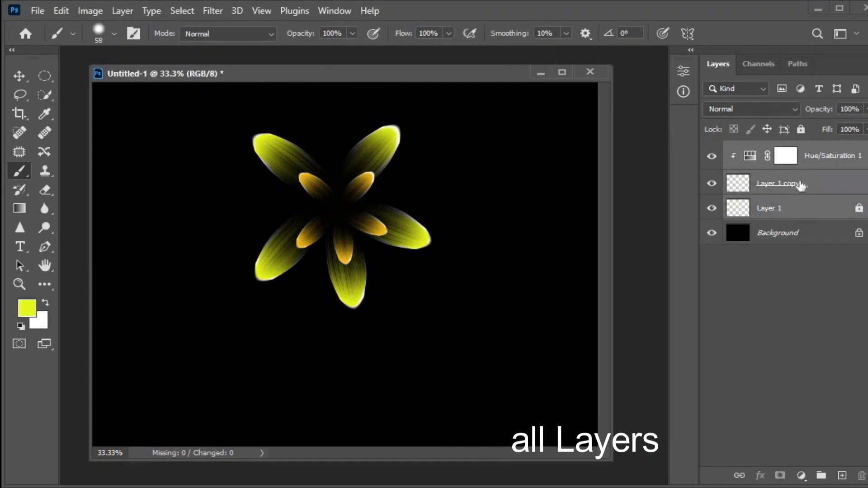
pyautogui.rightClick(799, 184)
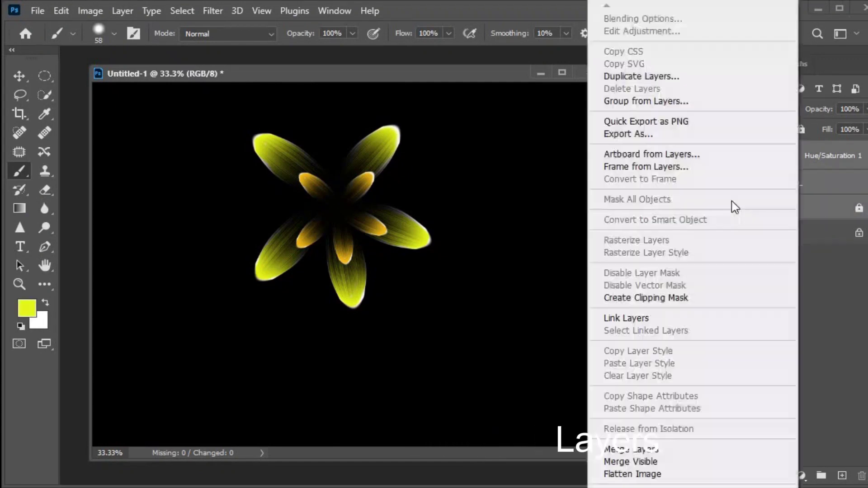
pyautogui.click(669, 449)
# Step: With white as foreground and a 22 px brush, draw a curved filament path from the flower's right side to its centre and stroke it with Pencil
pyautogui.press('x')
pyautogui.moveTo(432, 183); pyautogui.dragTo(429, 183)
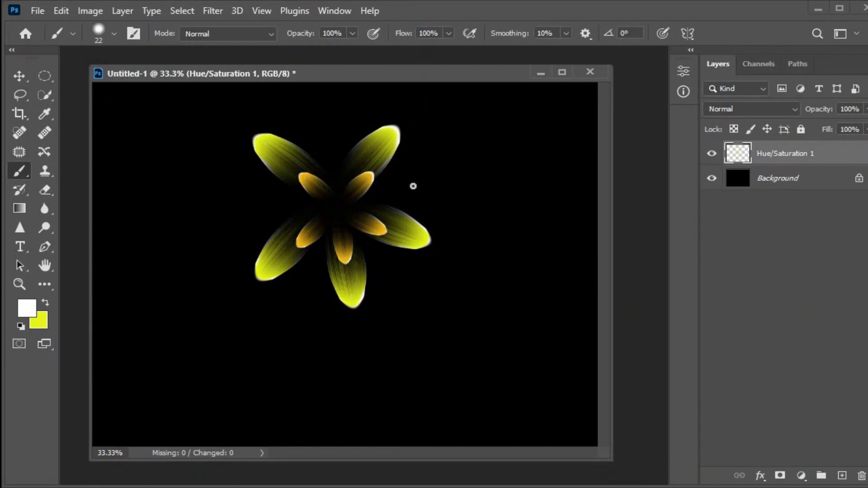
pyautogui.rightClick(39, 250)
pyautogui.click(112, 247)
pyautogui.click(441, 180)
pyautogui.moveTo(336, 211)
pyautogui.mouseDown()
pyautogui.moveTo(329, 230)
pyautogui.moveTo(283, 252)
pyautogui.mouseUp()
pyautogui.rightClick(431, 192)
pyautogui.click(475, 291)
pyautogui.click(335, 159)
pyautogui.click(327, 186)
pyautogui.click(473, 164)
pyautogui.press('Return')
# Step: Draw a second curved filament just below the first on the flower's right side and stroke it with Pencil
pyautogui.click(440, 191)
pyautogui.rightClick(457, 212)
pyautogui.click(496, 295)
pyautogui.click(472, 163)
pyautogui.press('Return')
# Step: Draw a curved filament from the flower's left side to its centre and stroke it with Pencil
pyautogui.click(247, 213)
pyautogui.moveTo(338, 212); pyautogui.dragTo(385, 237)
pyautogui.rightClick(383, 235)
pyautogui.click(420, 295)
pyautogui.press('Return')
# Step: Stroke a fourth curved filament below the one on the flower's left side and brush white dots on all four filament tips
pyautogui.click(251, 224)
pyautogui.moveTo(339, 213); pyautogui.dragTo(401, 228)
pyautogui.rightClick(402, 199)
pyautogui.click(439, 259)
pyautogui.click(479, 158)
pyautogui.press('Return')
pyautogui.press('b')
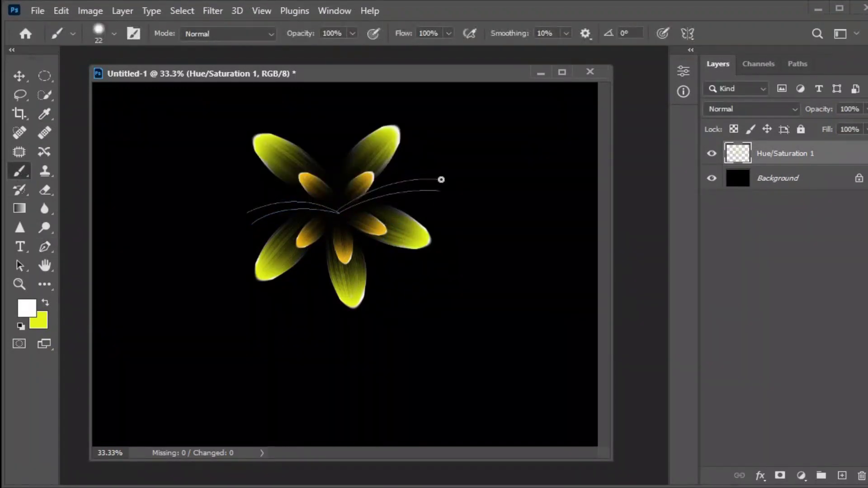
# Step: Fade the filaments' inner ends at the flower's centre with the Eraser at 0% hardness and 16% opacity
pyautogui.click(95, 190)
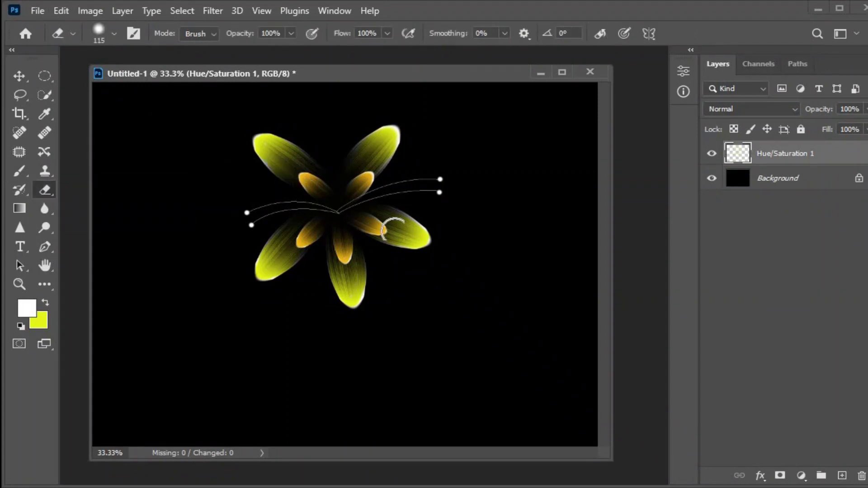
pyautogui.rightClick(415, 215)
pyautogui.moveTo(533, 285); pyautogui.dragTo(470, 285)
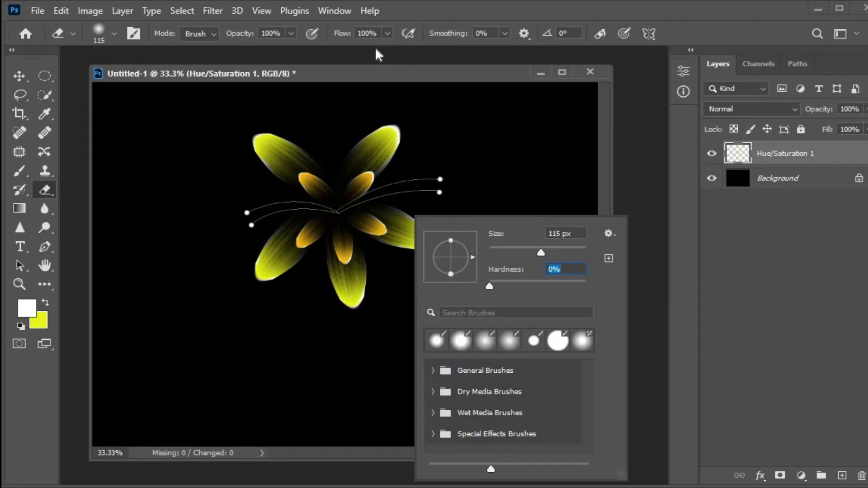
pyautogui.click(292, 33)
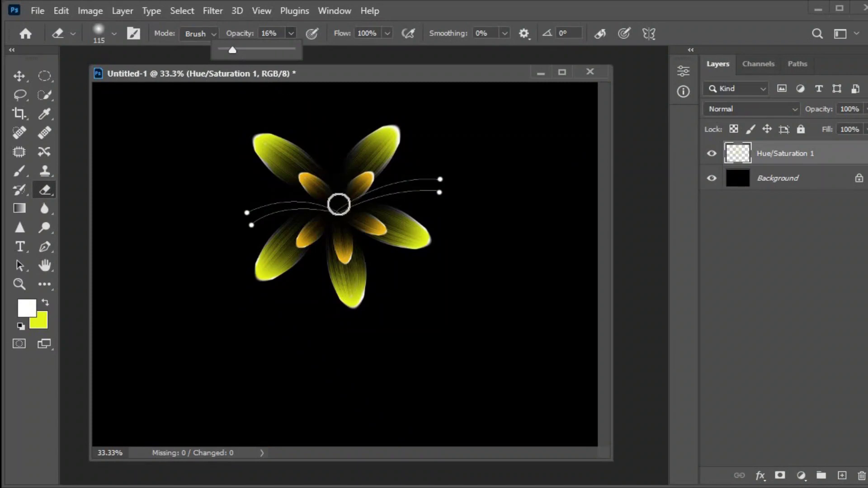
pyautogui.click(339, 212)
pyautogui.click(336, 210)
pyautogui.click(339, 211)
pyautogui.click(341, 216)
pyautogui.click(342, 215)
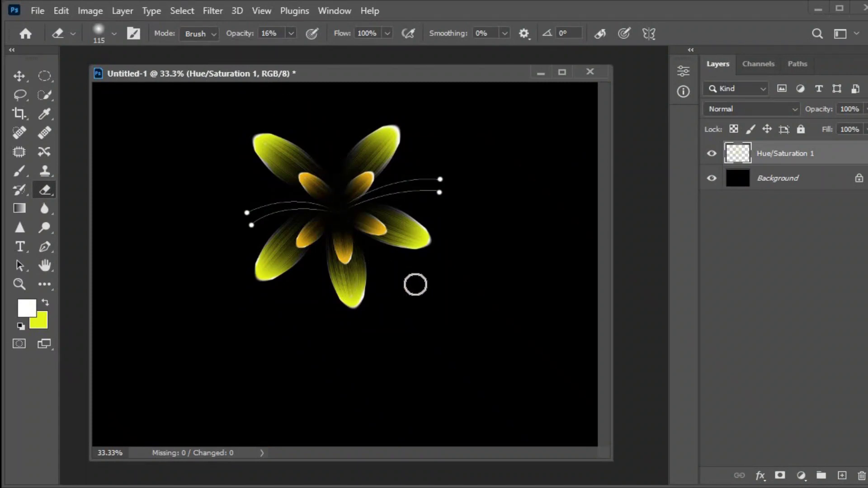
# Step: Draw a curved stem path with the Pen tool from just below the flower's centre down towards the canvas's lower edge
pyautogui.click(44, 283)
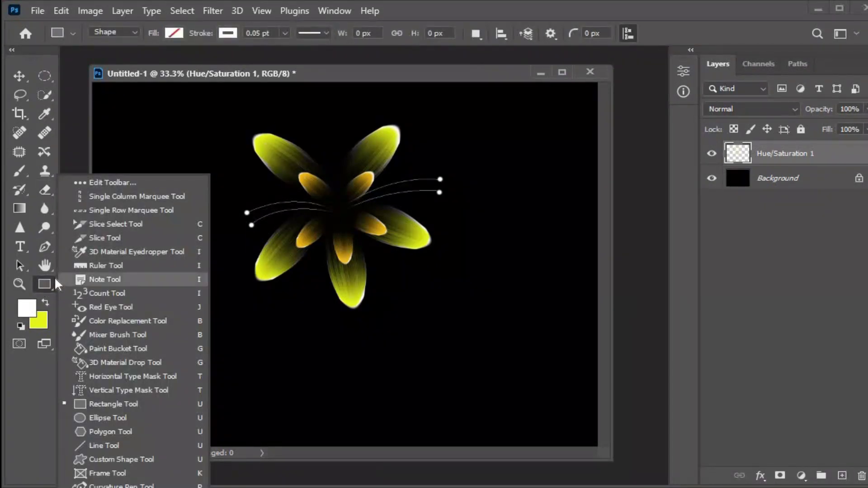
pyautogui.click(44, 245)
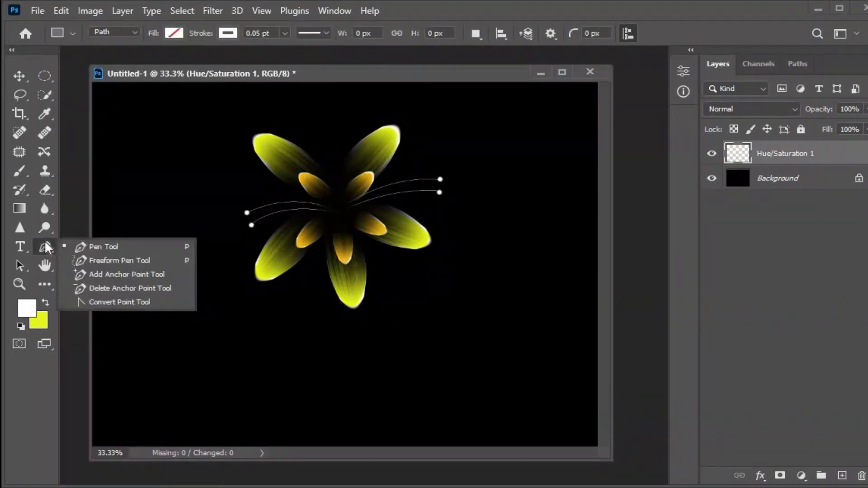
pyautogui.click(116, 248)
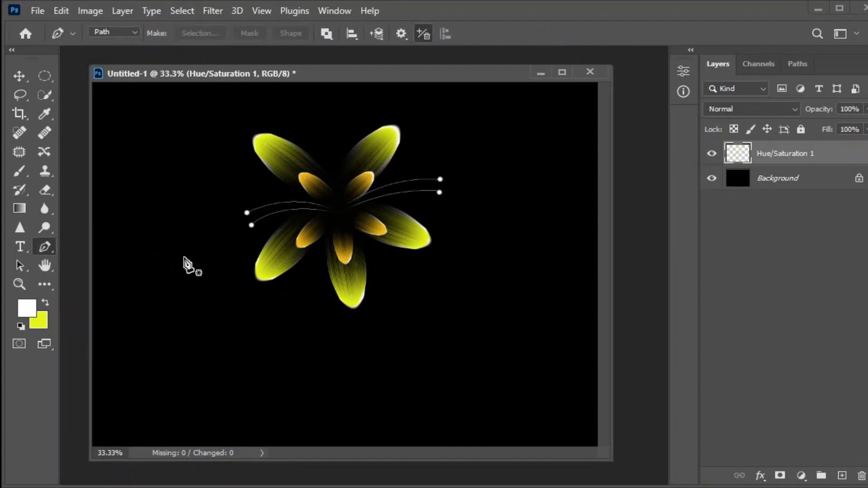
pyautogui.click(355, 231)
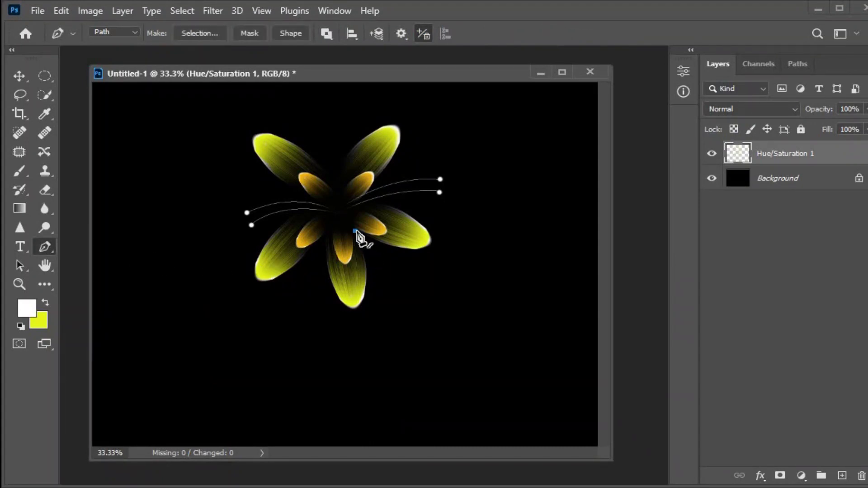
pyautogui.moveTo(405, 404); pyautogui.dragTo(385, 487)
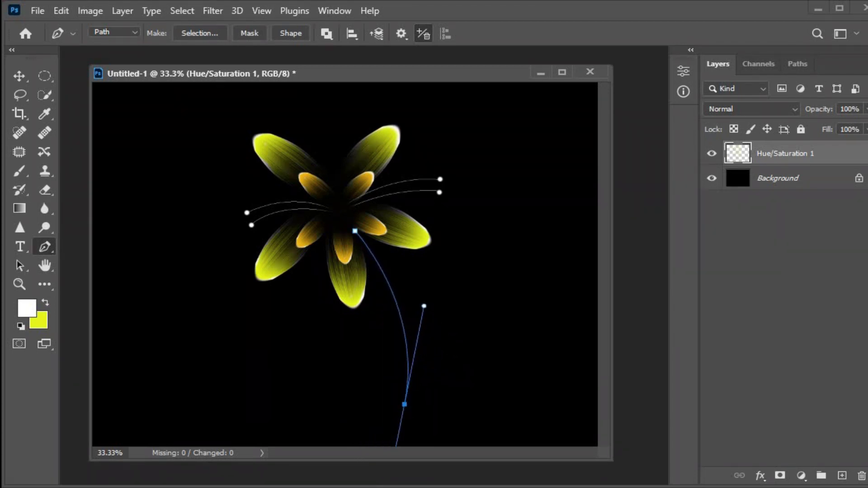
# Step: Stroke the stem path with the Brush using Simulate Pressure, and dismiss the path
pyautogui.rightClick(472, 271)
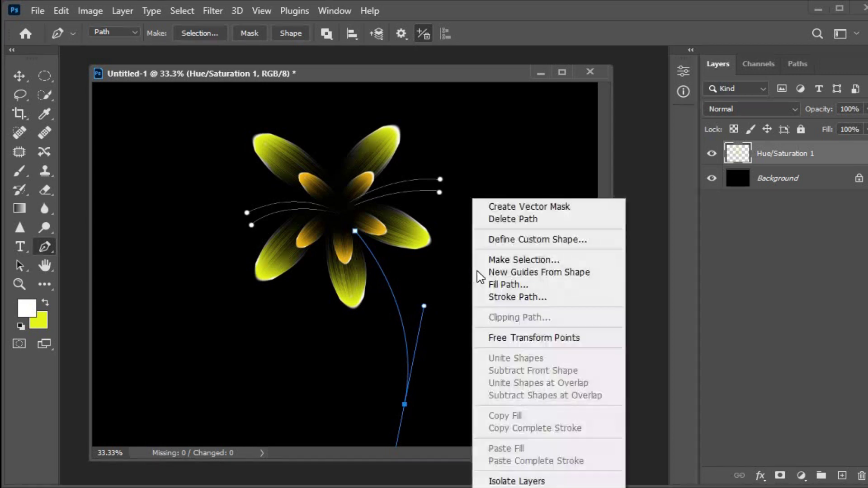
pyautogui.click(547, 297)
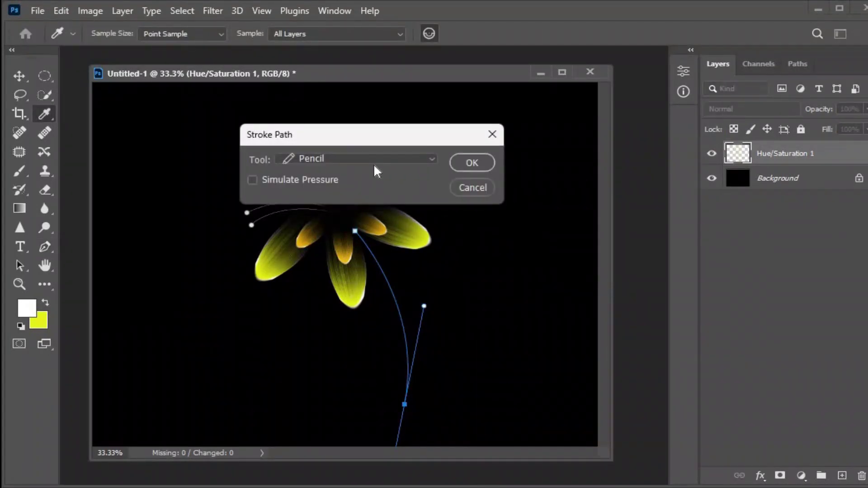
pyautogui.click(427, 158)
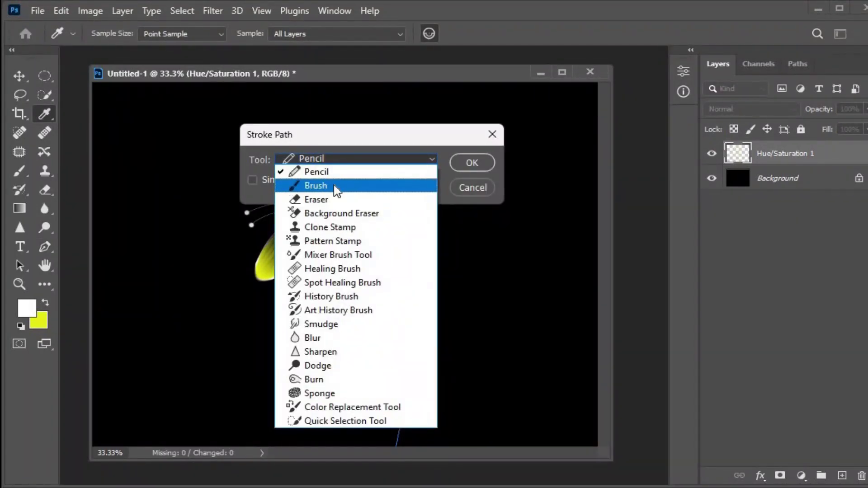
pyautogui.click(334, 187)
pyautogui.click(251, 180)
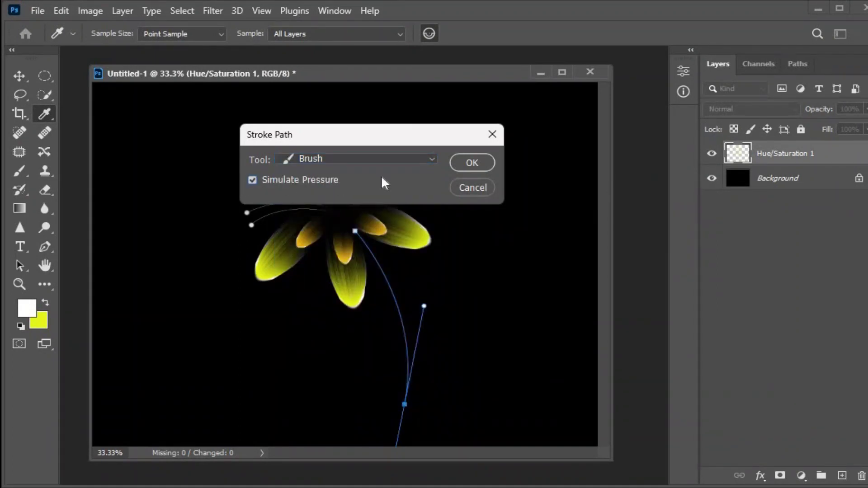
pyautogui.click(475, 162)
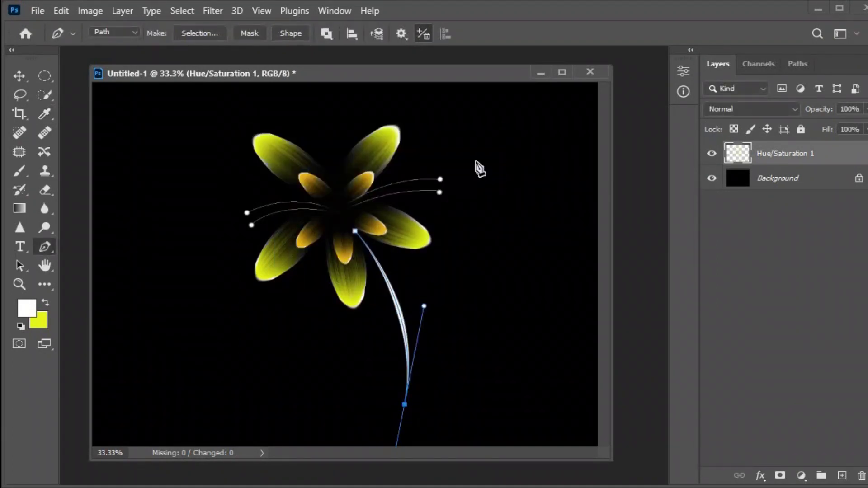
pyautogui.press('Return')
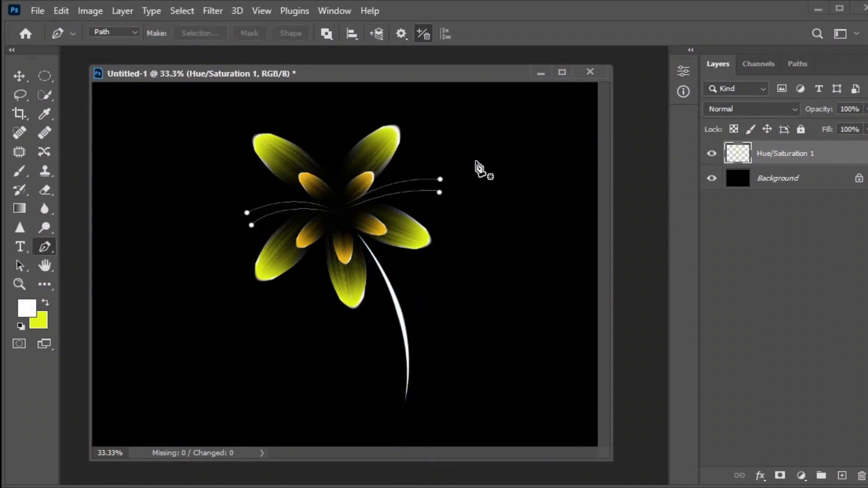
# Step: Duplicate the Hue/Saturation 1 flower layer twice
pyautogui.press('v')
pyautogui.hotkey('ctrl', 'j')
pyautogui.hotkey('ctrl', 'j')
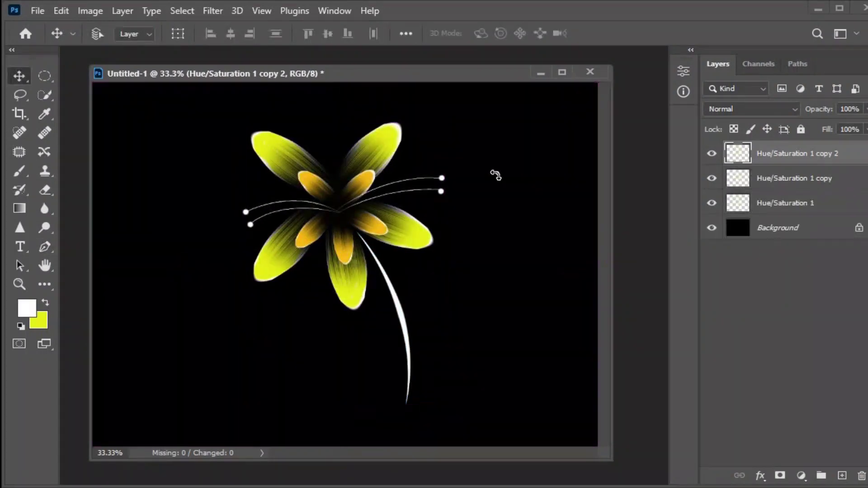
# Step: Scale the topmost flower copy down to a small bloom, rotate it clockwise and place it right of the main stem with the stem bases meeting
pyautogui.hotkey('ctrl', 't')
pyautogui.moveTo(360, 230); pyautogui.dragTo(424, 230)
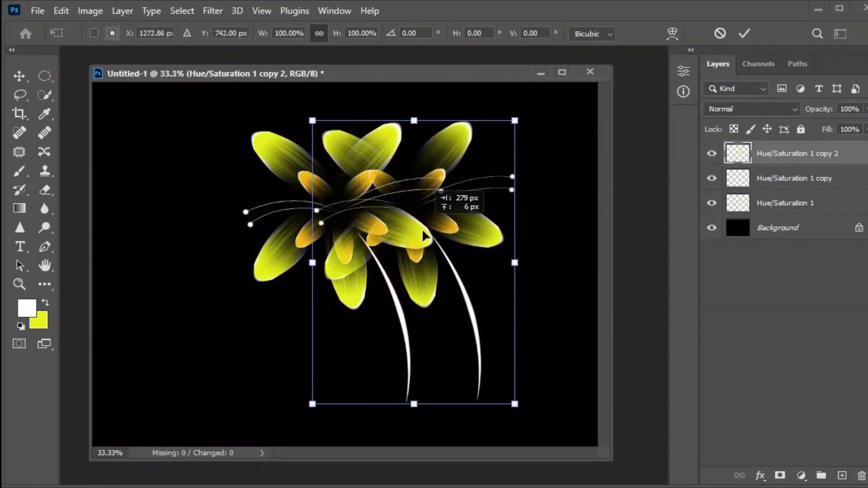
pyautogui.moveTo(515, 404); pyautogui.dragTo(483, 361)
pyautogui.moveTo(492, 386); pyautogui.dragTo(434, 420)
pyautogui.moveTo(437, 290); pyautogui.dragTo(428, 328)
pyautogui.moveTo(383, 186); pyautogui.dragTo(390, 262)
pyautogui.press('Return')
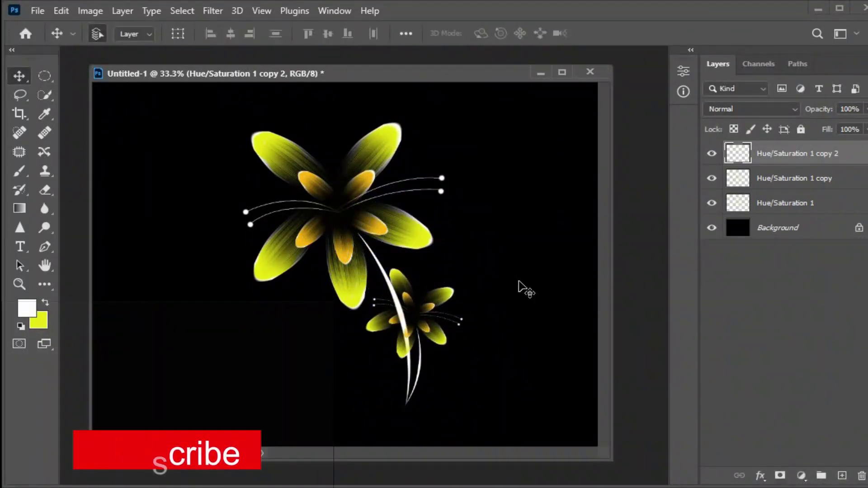
# Step: Shrink the Hue/Saturation 1 copy flower to medium size, rotate it counter-clockwise and place it lower left with its stem meeting the shared base
pyautogui.click(810, 179)
pyautogui.hotkey('ctrl', 't')
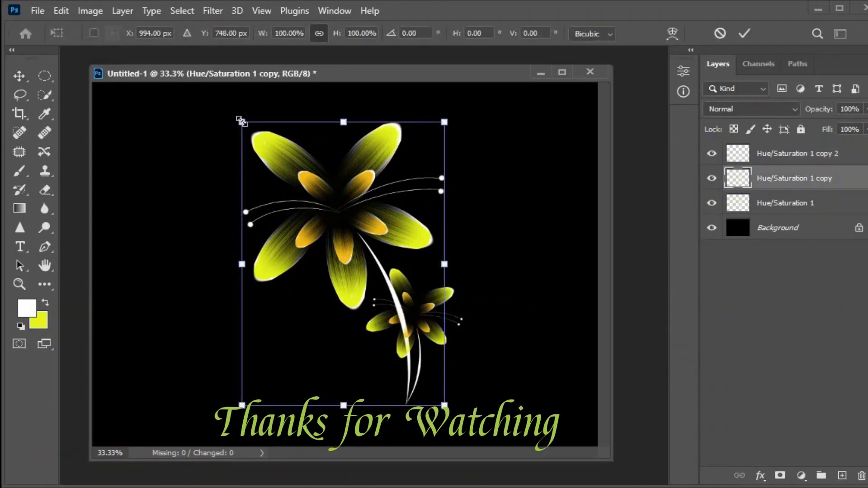
pyautogui.moveTo(242, 122); pyautogui.dragTo(295, 212)
pyautogui.moveTo(470, 316); pyautogui.dragTo(461, 265)
pyautogui.moveTo(404, 355); pyautogui.dragTo(353, 389)
pyautogui.press('Return')
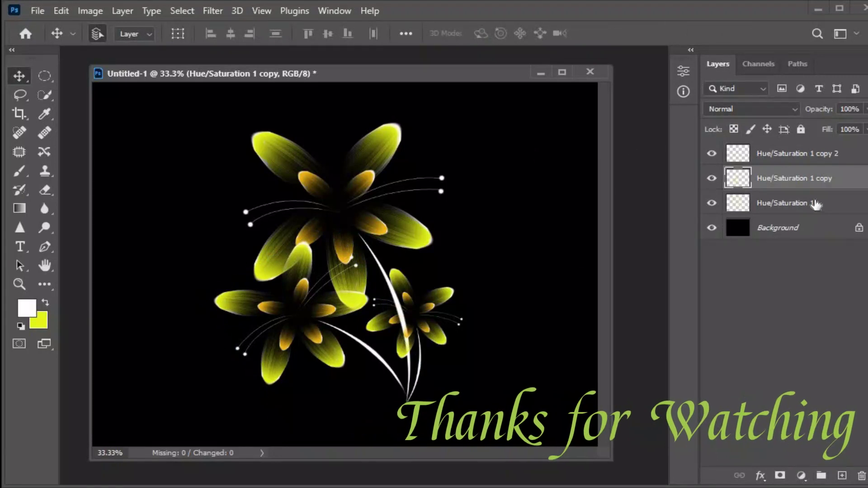
# Step: Select all three flower layers together with the Background layer
pyautogui.click(815, 153)
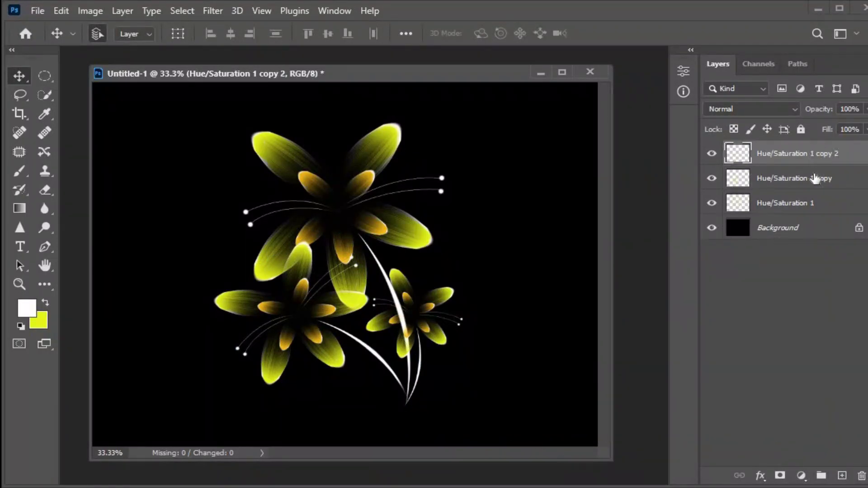
pyautogui.keyDown('shift'); pyautogui.click(812, 204); pyautogui.keyUp('shift')
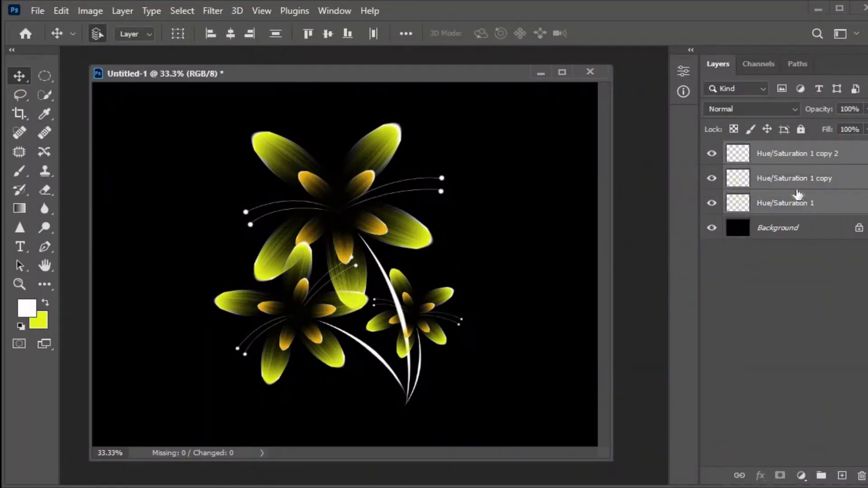
pyautogui.keyDown('shift'); pyautogui.click(805, 227); pyautogui.keyUp('shift')
pyautogui.press('ctrl')
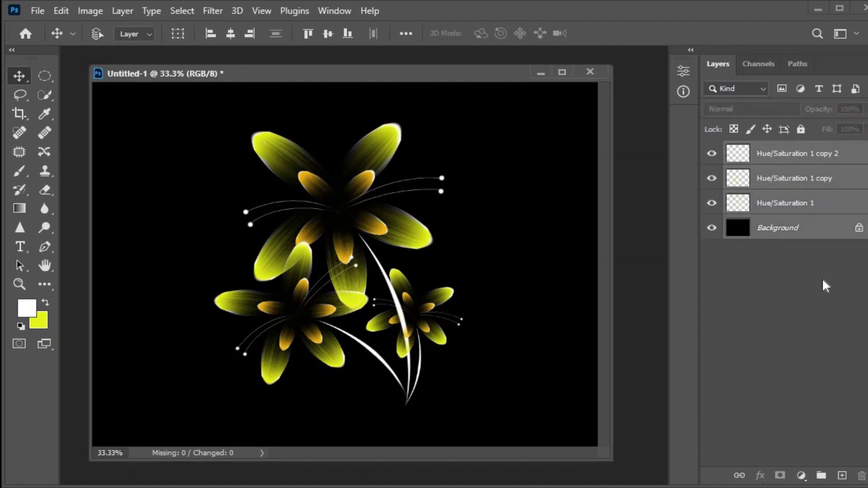